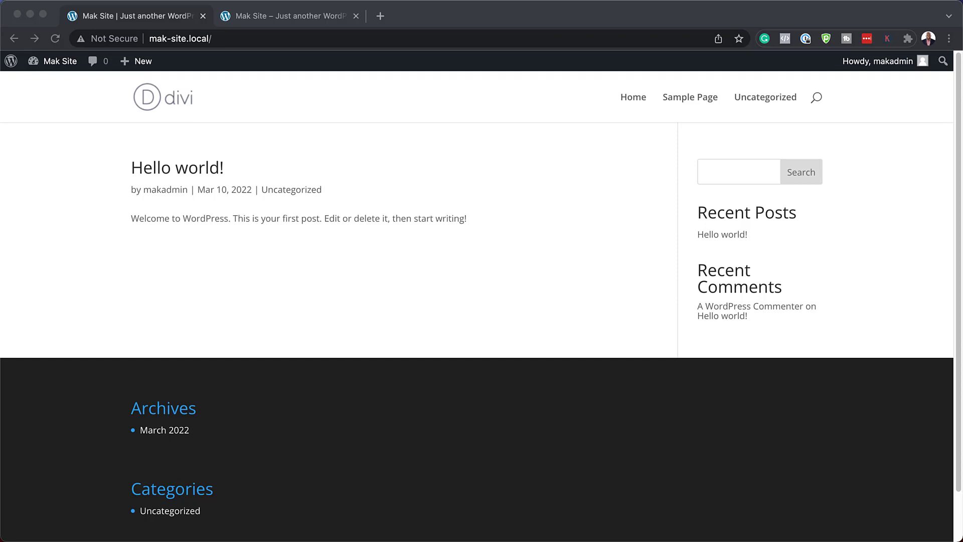
# Step: Switch from the Divi-themed Mak Site tab to the SiteGround hosting tab
pyautogui.click(288, 19)
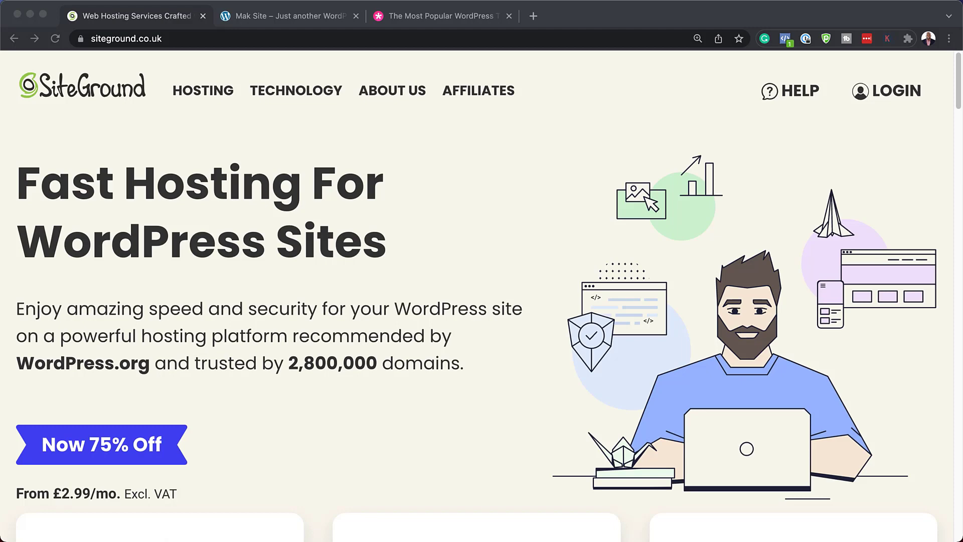
pyautogui.scroll(-1, 482, 301)
pyautogui.scroll(-1, 481, 301)
pyautogui.scroll(-1, 482, 301)
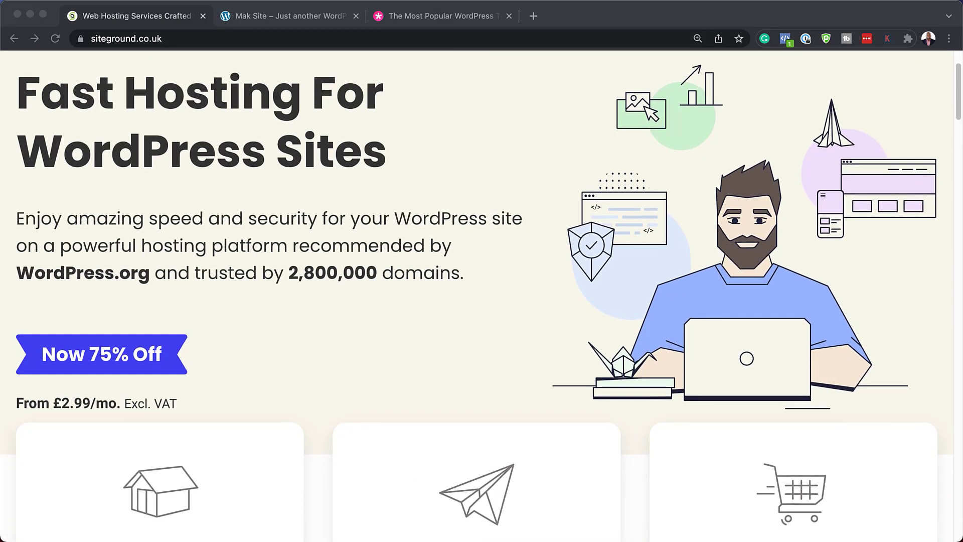
pyautogui.scroll(-1, 482, 302)
pyautogui.scroll(-1, 481, 300)
pyautogui.scroll(-4, 481, 301)
pyautogui.scroll(-5, 482, 301)
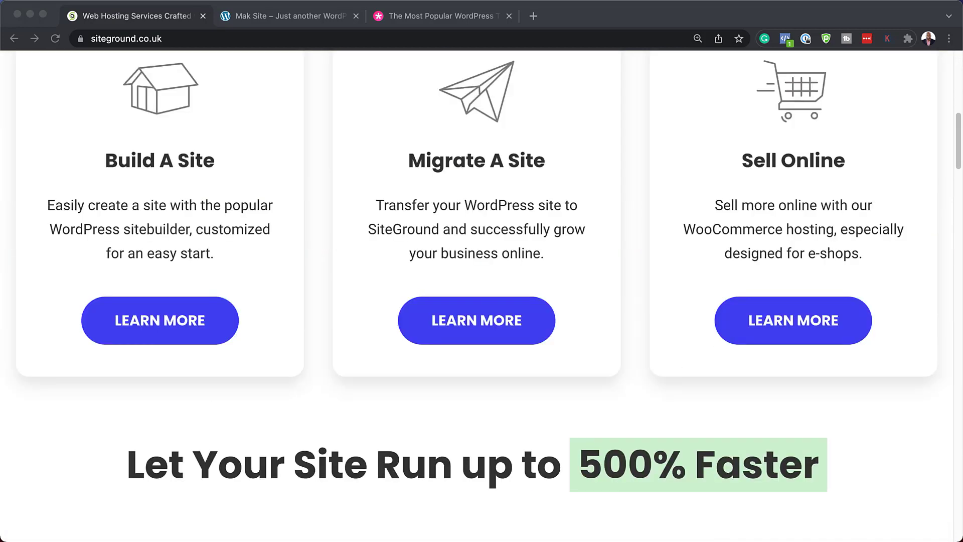
pyautogui.scroll(-1, 481, 301)
pyautogui.scroll(-1, 481, 301)
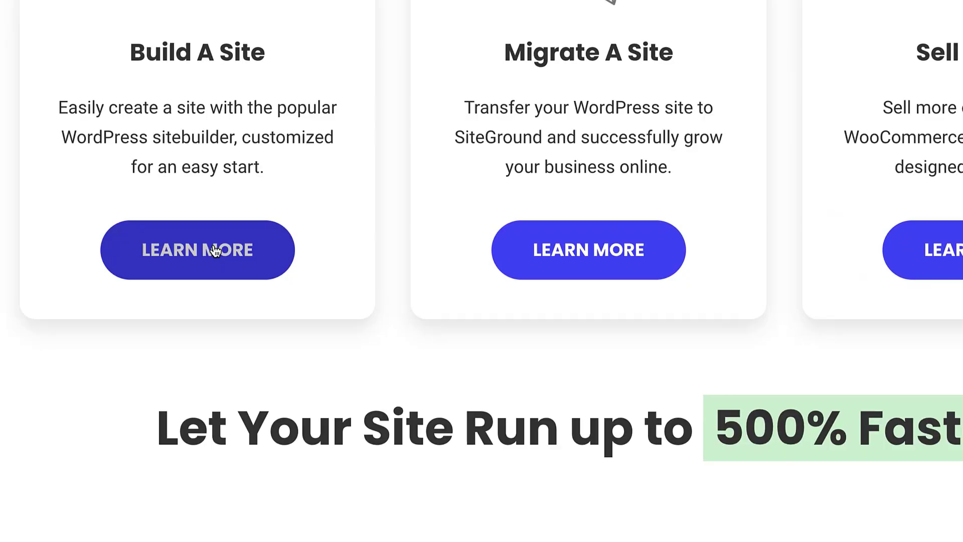
# Step: Open SiteGround's WordPress hosting page via Learn More under Build A Site and compare its plans
pyautogui.click(214, 250)
pyautogui.scroll(-5, 414, 327)
pyautogui.scroll(-5, 414, 327)
pyautogui.scroll(-8, 413, 327)
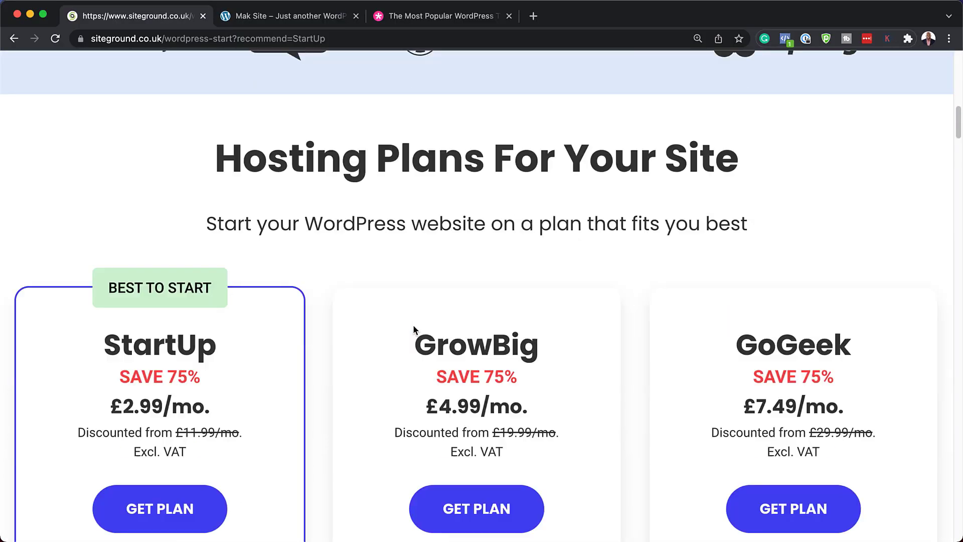
pyautogui.scroll(-1, 413, 326)
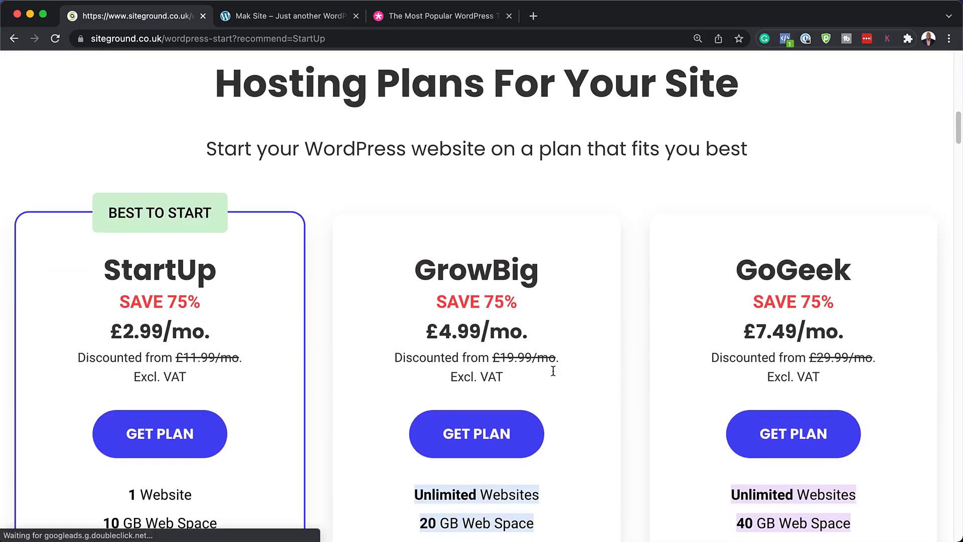
pyautogui.scroll(-2, 552, 372)
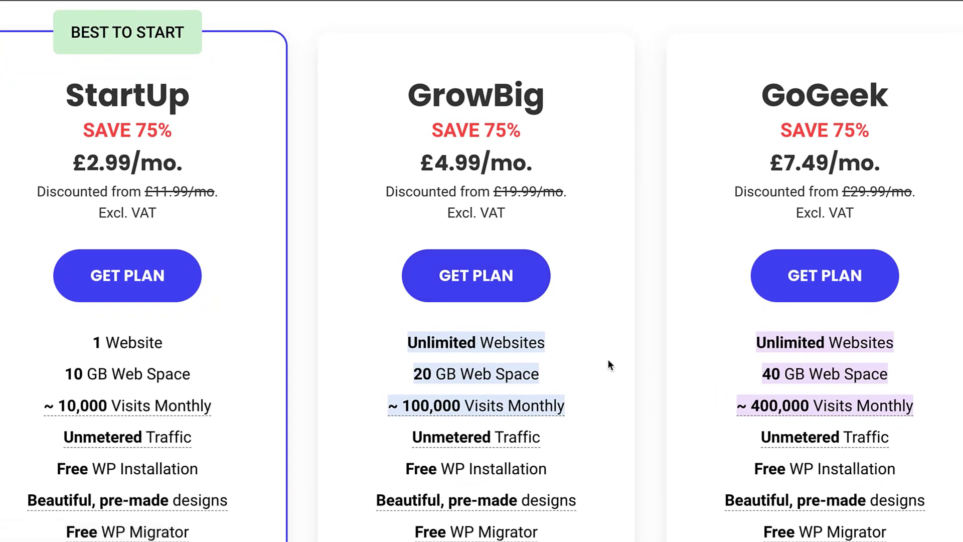
pyautogui.scroll(-1, 608, 359)
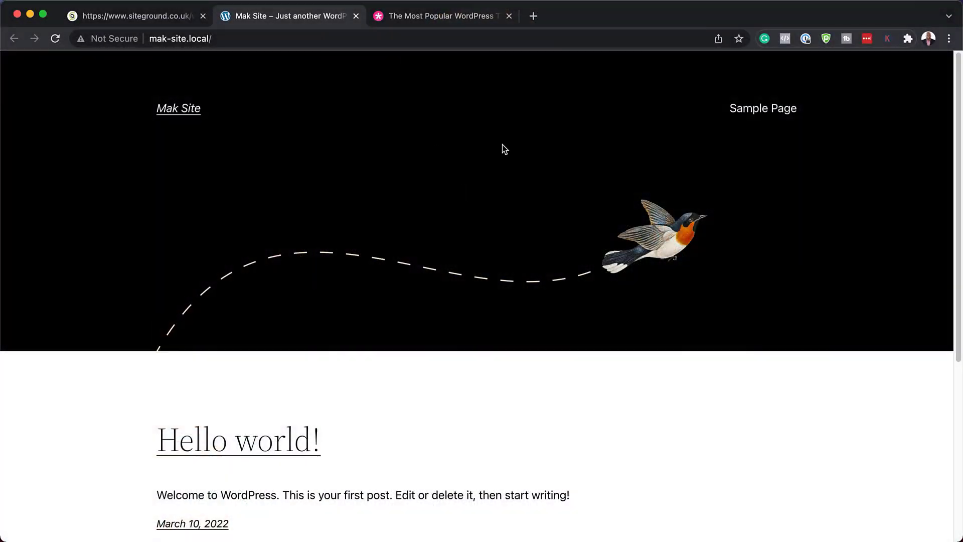
pyautogui.scroll(-3, 734, 401)
pyautogui.scroll(-4, 729, 396)
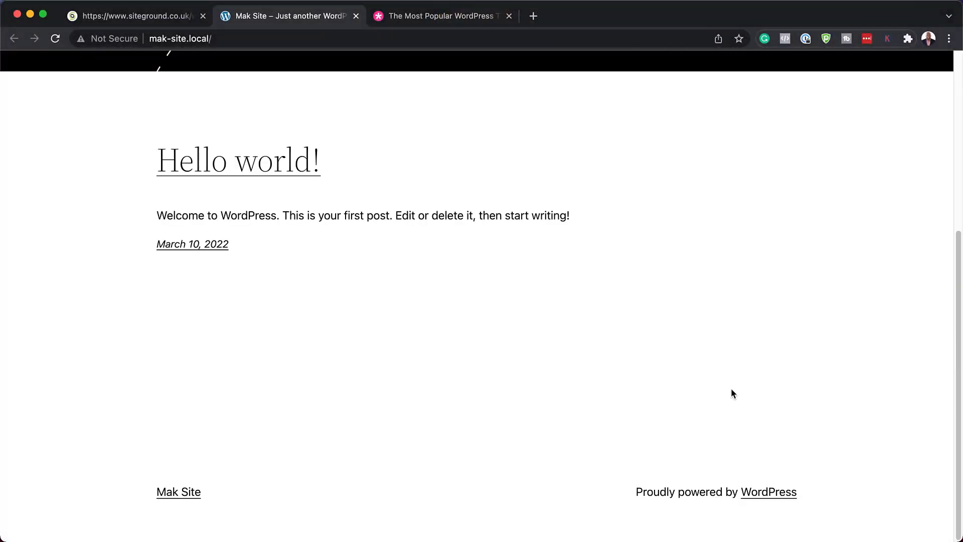
pyautogui.scroll(4, 732, 392)
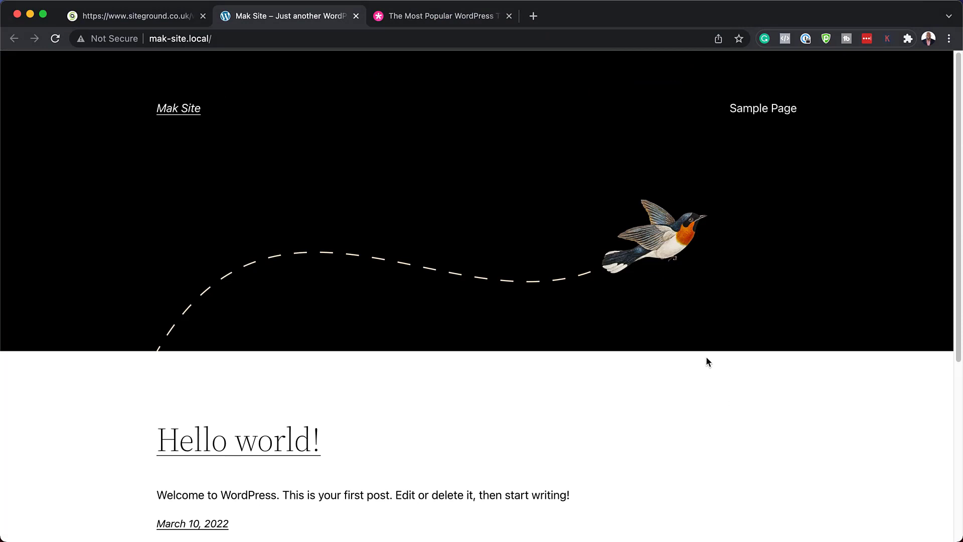
# Step: View Elegant Themes pricing, log in as a member, and download the Divi theme zip
pyautogui.click(454, 15)
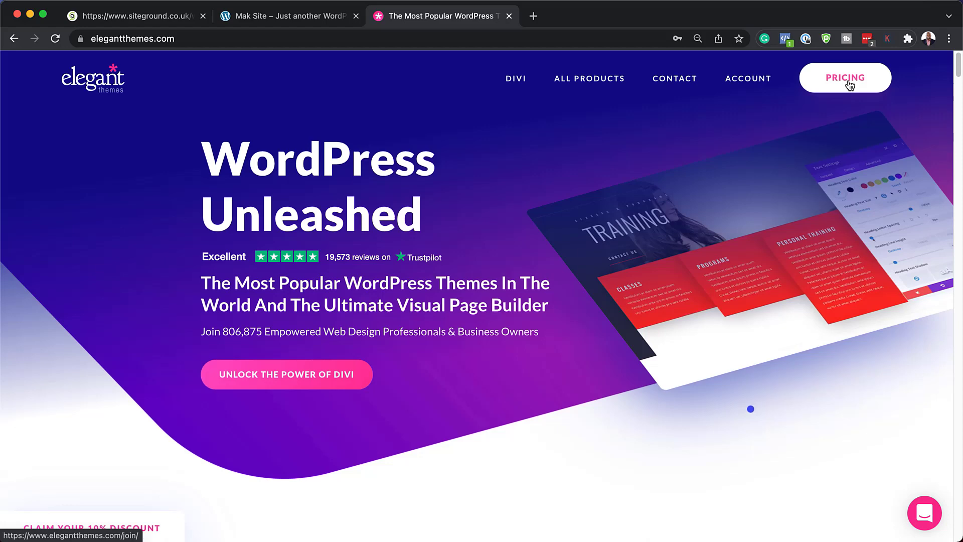
pyautogui.click(849, 86)
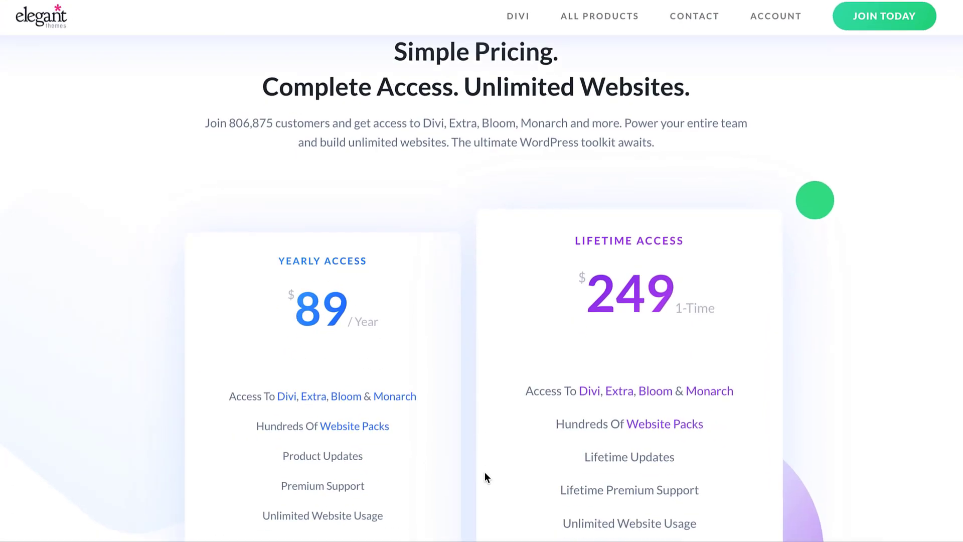
pyautogui.scroll(-1, 485, 471)
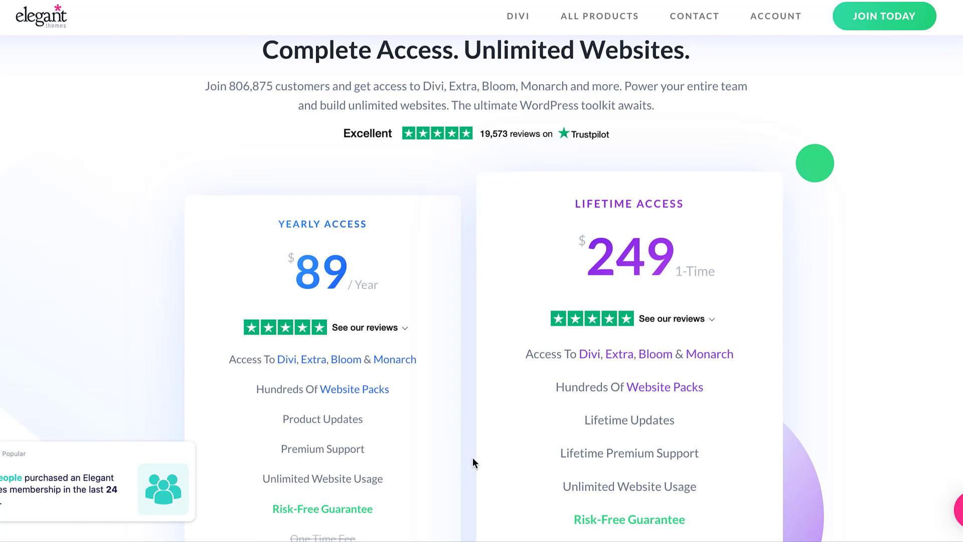
pyautogui.scroll(3, 472, 455)
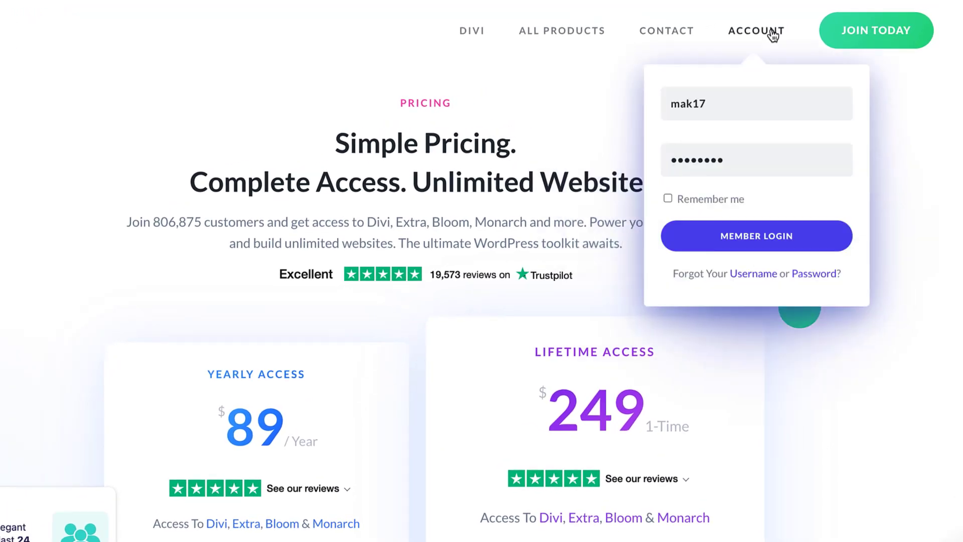
pyautogui.click(777, 238)
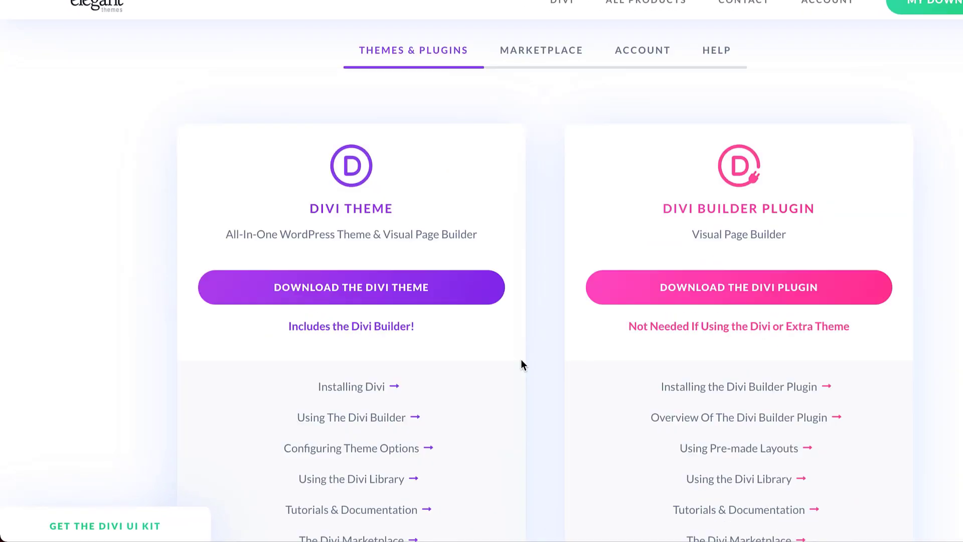
pyautogui.click(399, 280)
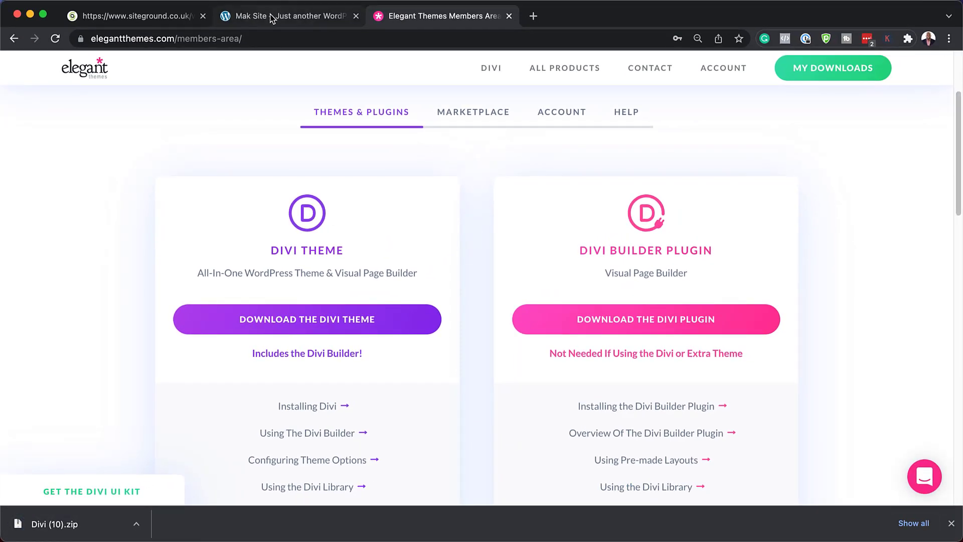
# Step: Log in to the mak-site.local/wp-admin dashboard with the saved credentials
pyautogui.click(272, 18)
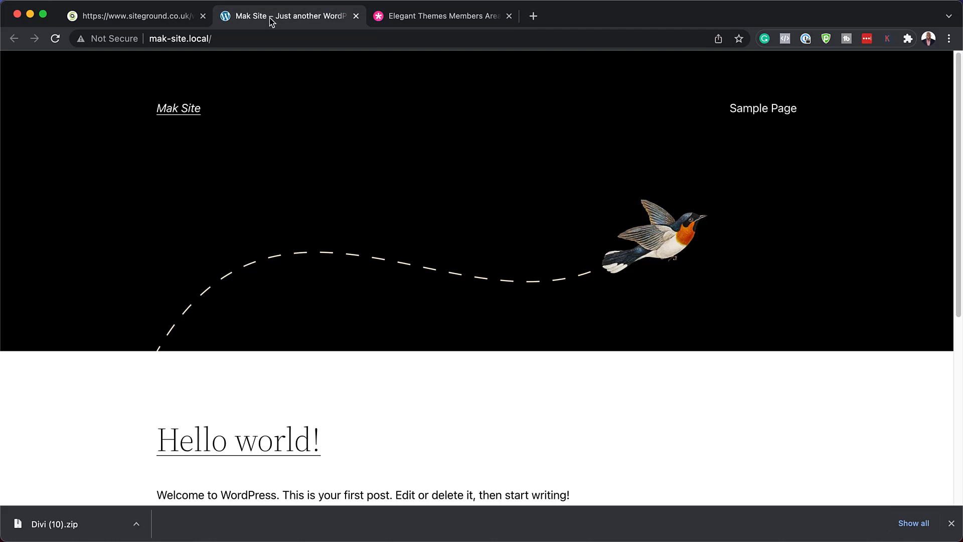
pyautogui.click(265, 35)
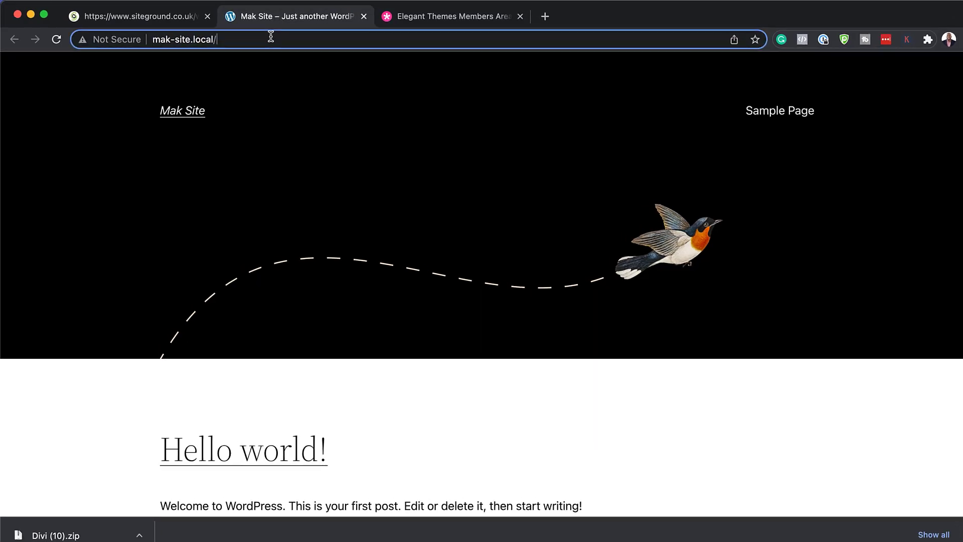
pyautogui.write('wp-')
pyautogui.write('admin')
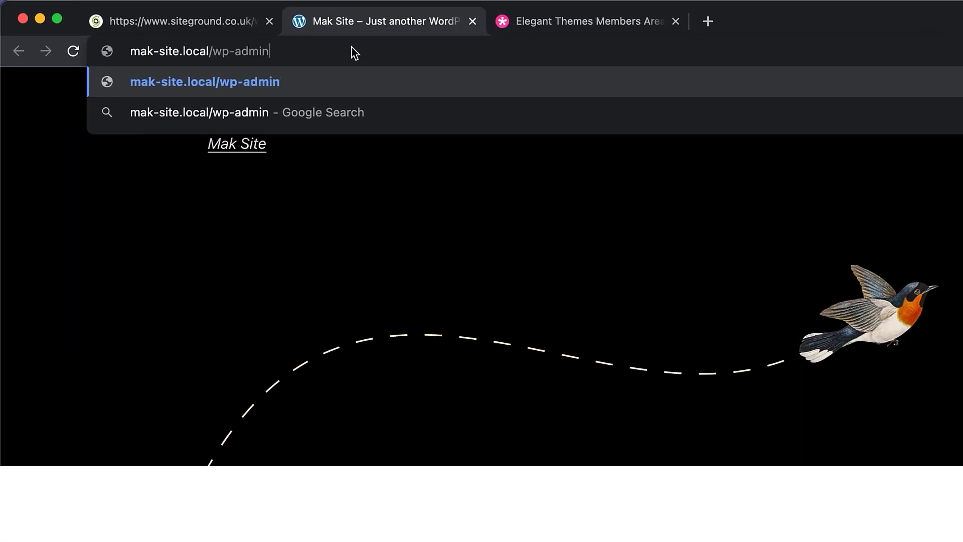
pyautogui.press('Return')
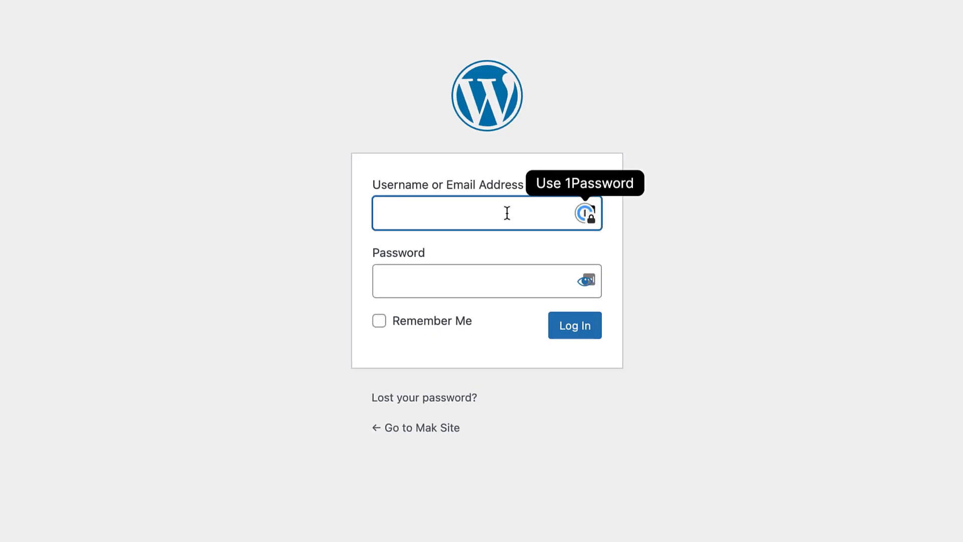
pyautogui.press('super+backslash')
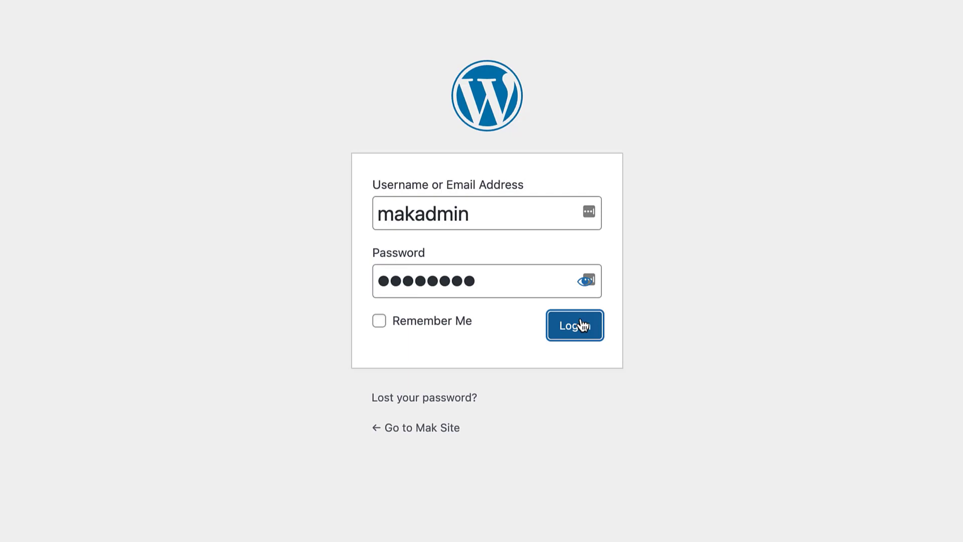
pyautogui.click(581, 325)
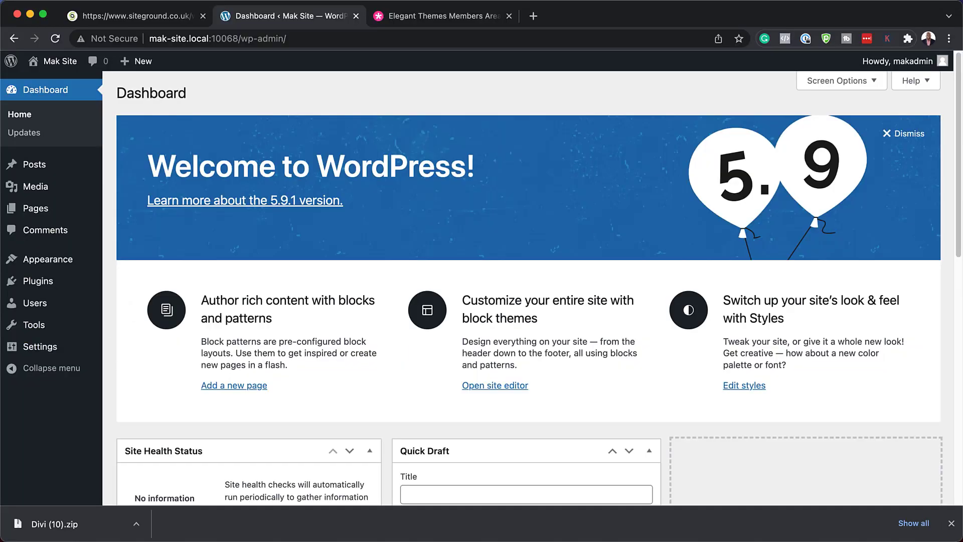
pyautogui.moveTo(38, 281)
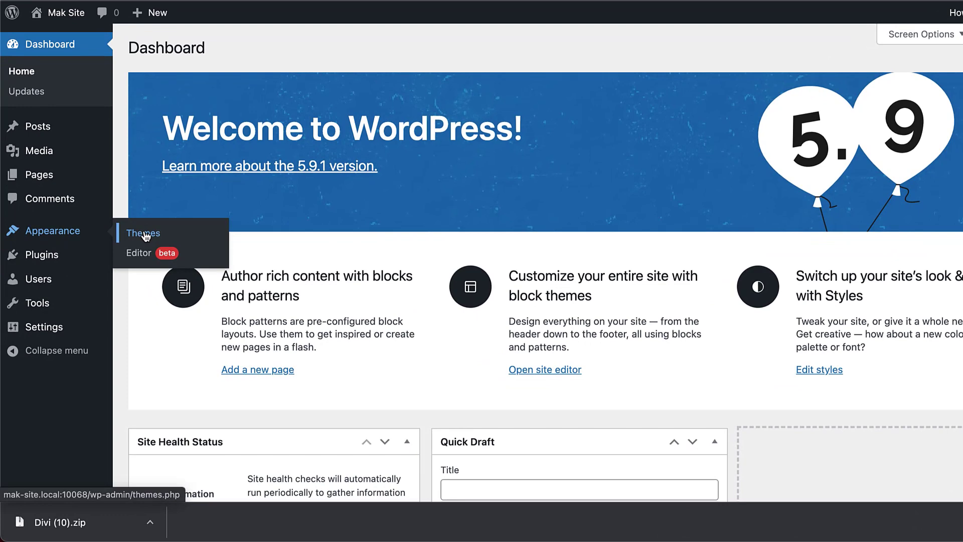
# Step: Upload the Divi zip under Appearance > Themes, install it, and activate it
pyautogui.click(145, 236)
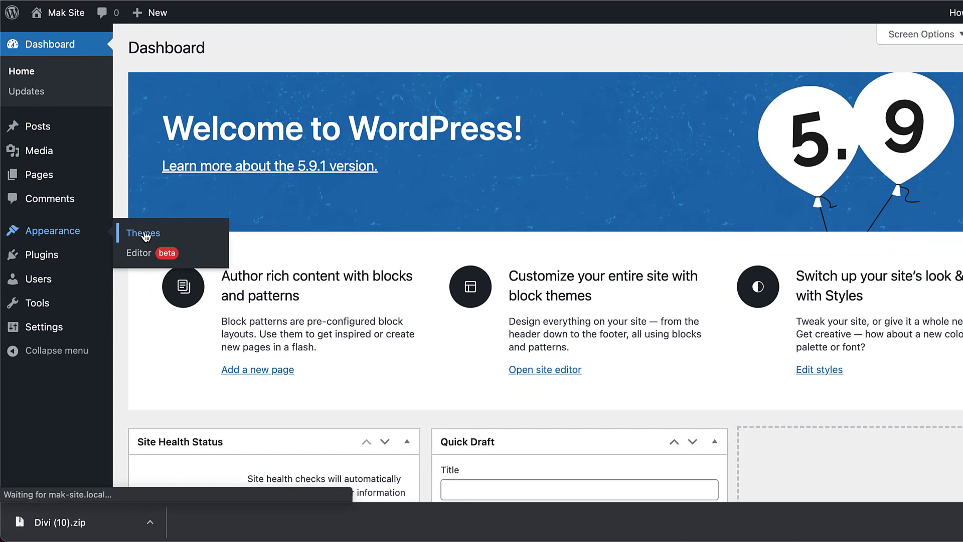
pyautogui.click(263, 48)
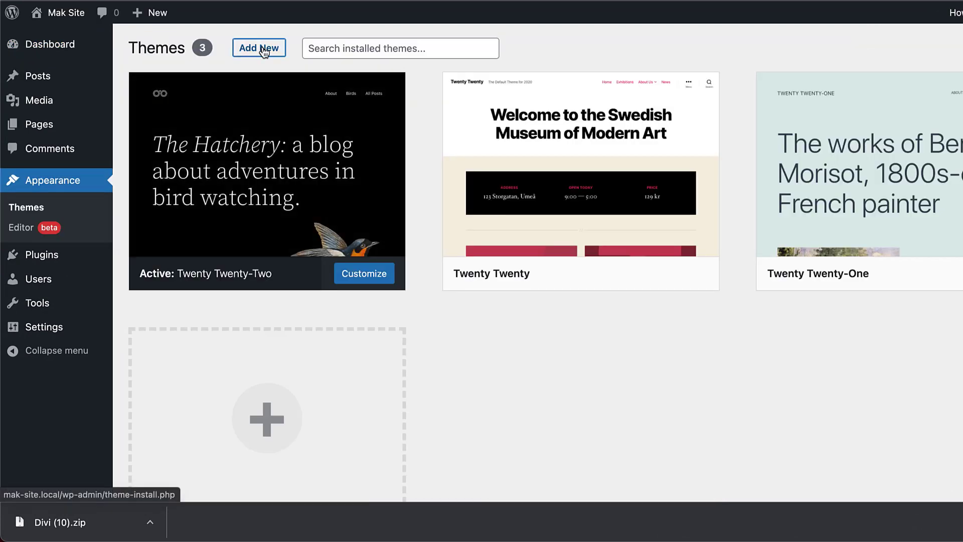
pyautogui.click(263, 50)
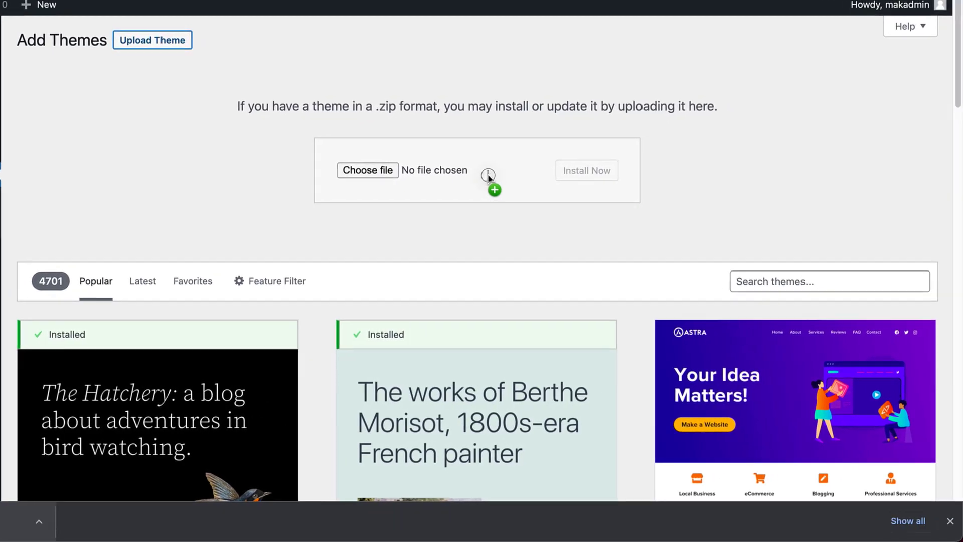
pyautogui.moveTo(39, 526); pyautogui.dragTo(594, 182)
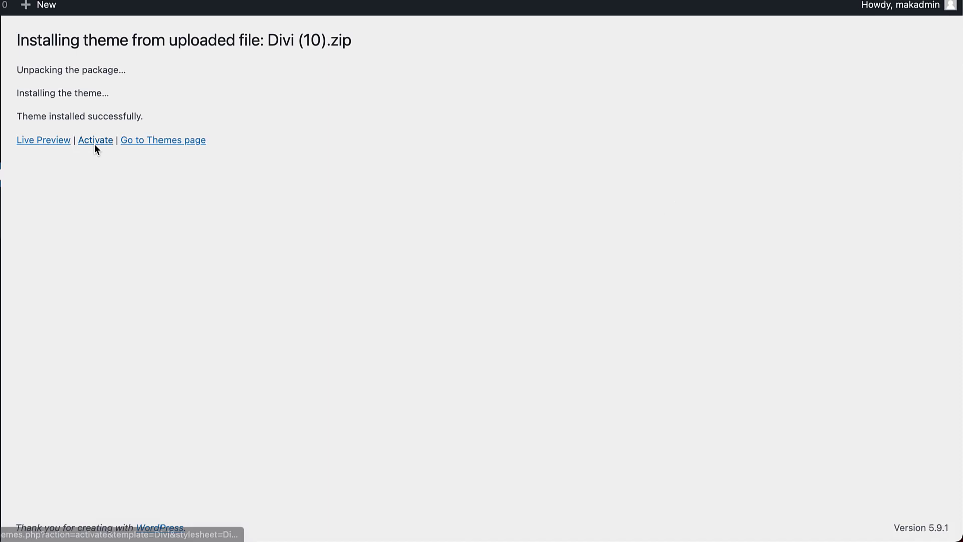
pyautogui.click(95, 144)
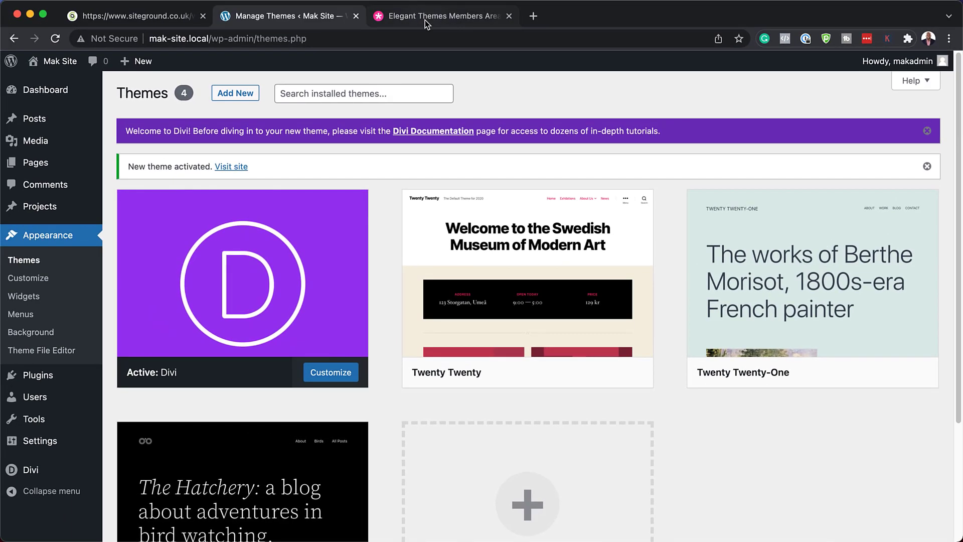
# Step: Copy the API key from the Elegant Themes members account area
pyautogui.click(425, 20)
pyautogui.click(548, 113)
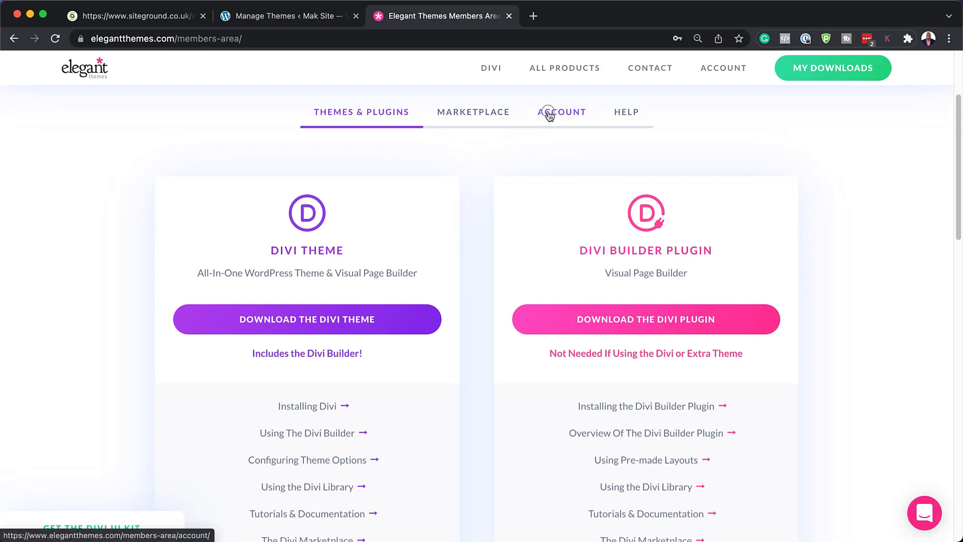
pyautogui.scroll(-2, 509, 399)
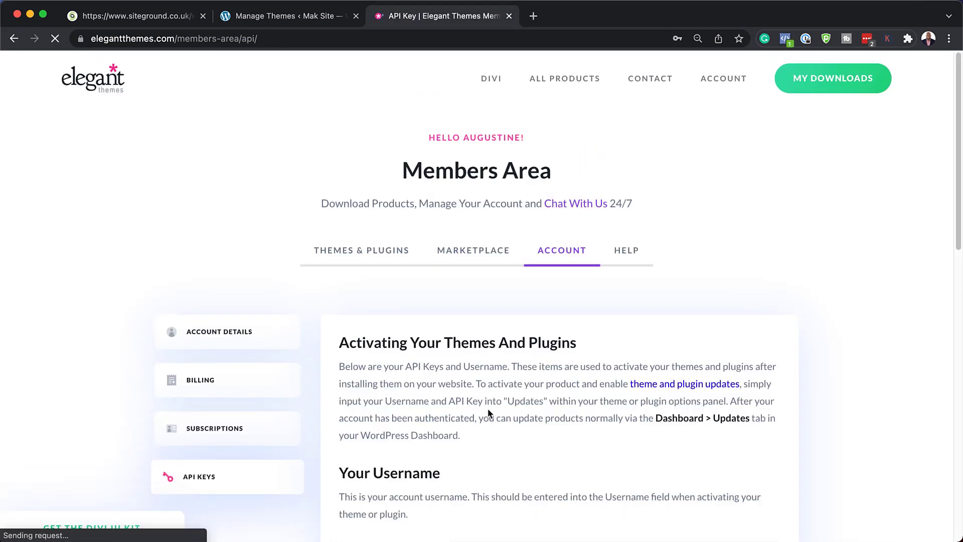
pyautogui.scroll(-3, 488, 408)
pyautogui.scroll(-5, 487, 409)
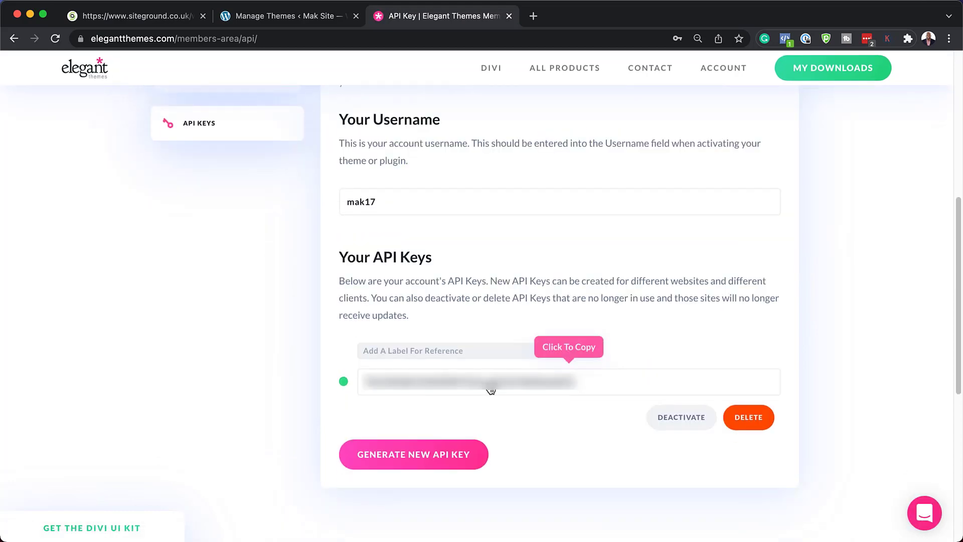
pyautogui.click(490, 388)
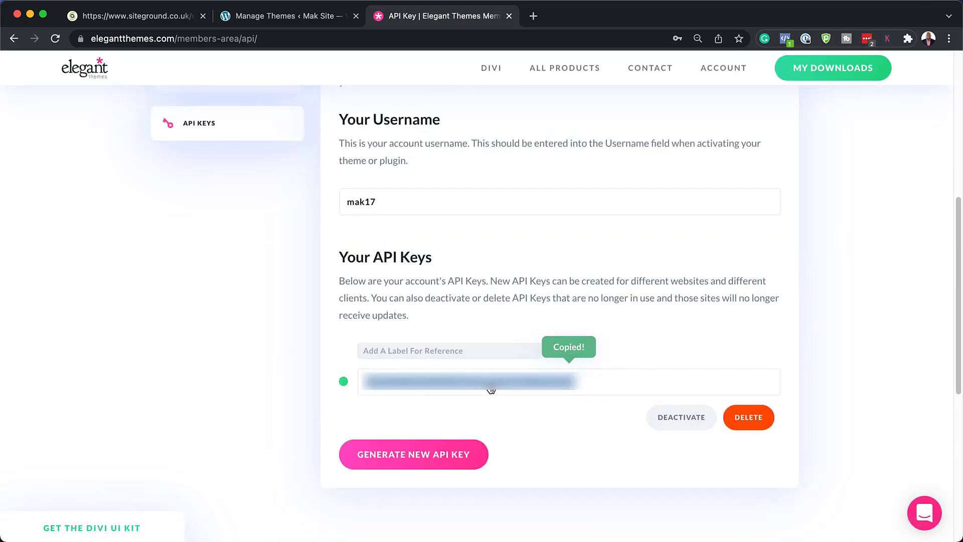
# Step: Enter the Elegant Themes username and API key in Divi's Theme Options Updates
pyautogui.click(292, 22)
pyautogui.moveTo(18, 459)
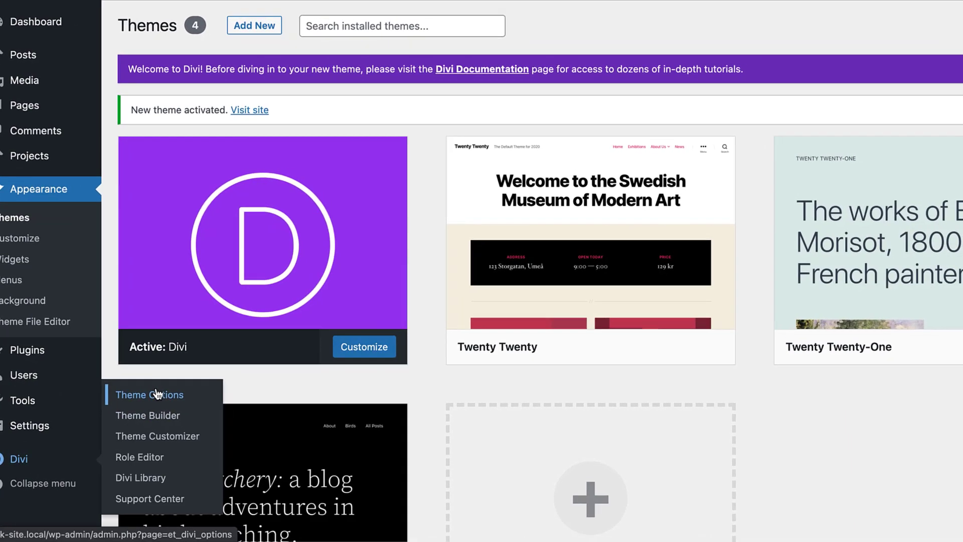
pyautogui.click(174, 393)
pyautogui.click(571, 149)
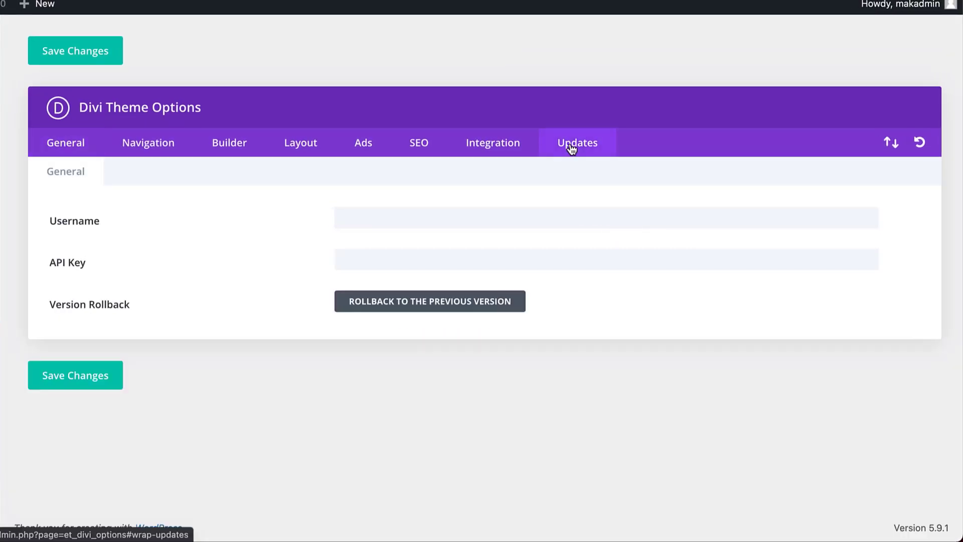
pyautogui.click(354, 215)
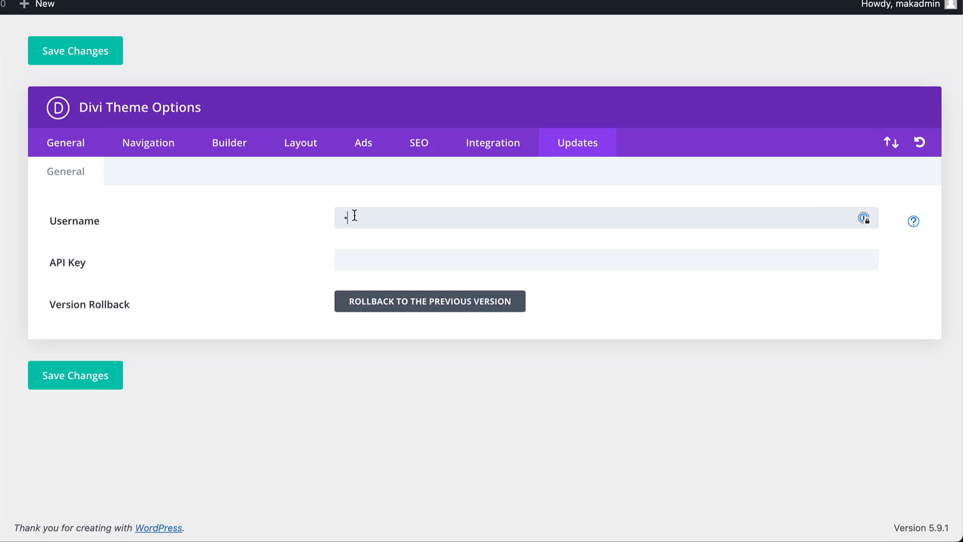
pyautogui.click(352, 257)
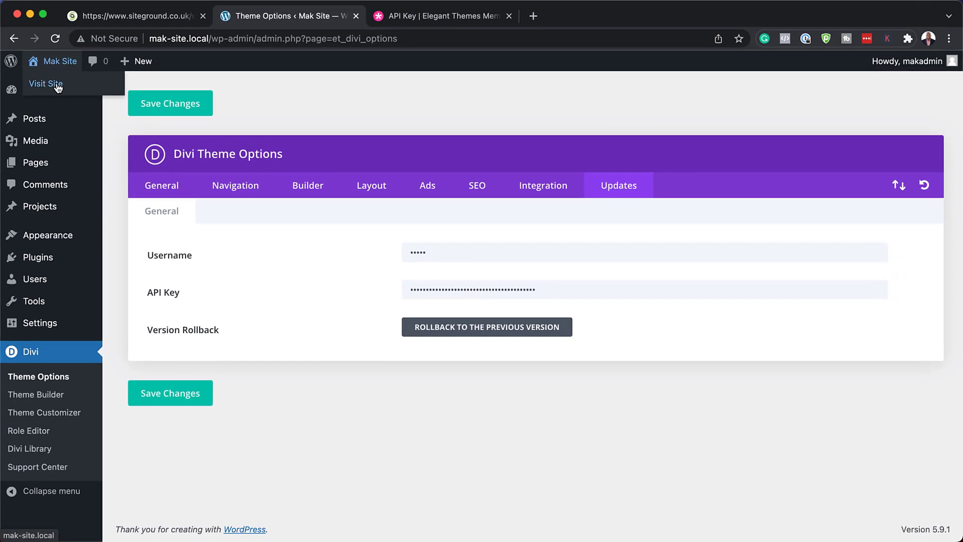
# Step: View the Divi-themed Mak Site front page in its tab
pyautogui.click(473, 22)
pyautogui.scroll(-2, 436, 310)
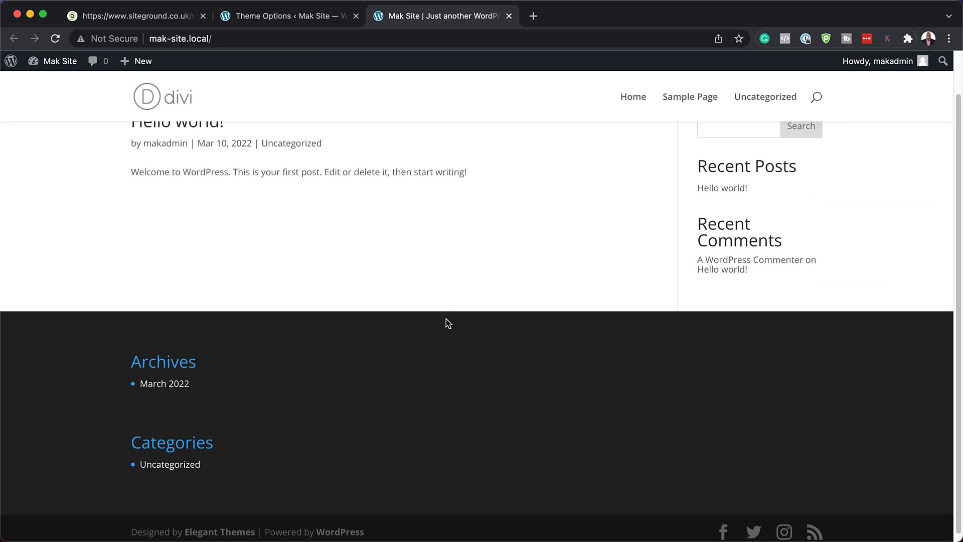
pyautogui.scroll(2, 448, 324)
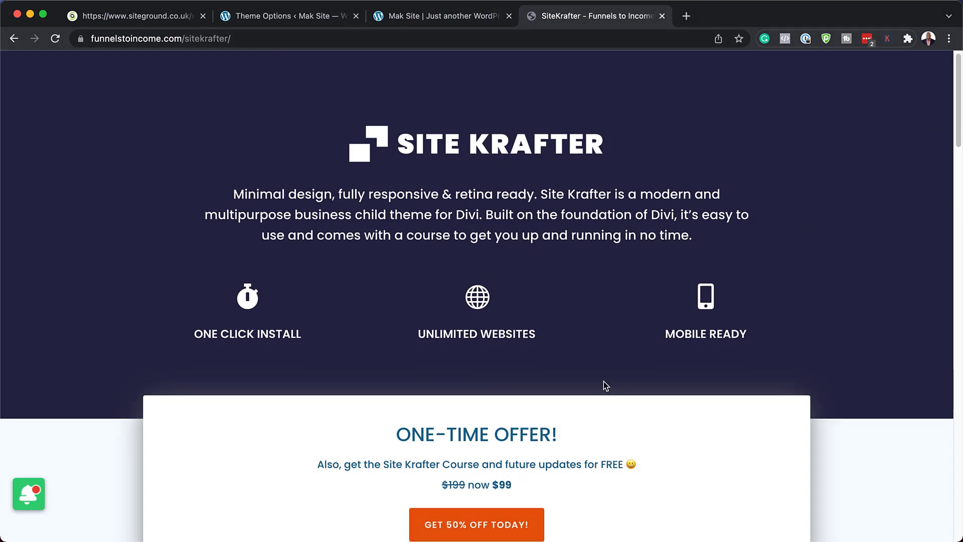
pyautogui.scroll(-4, 603, 383)
pyautogui.scroll(-2, 604, 387)
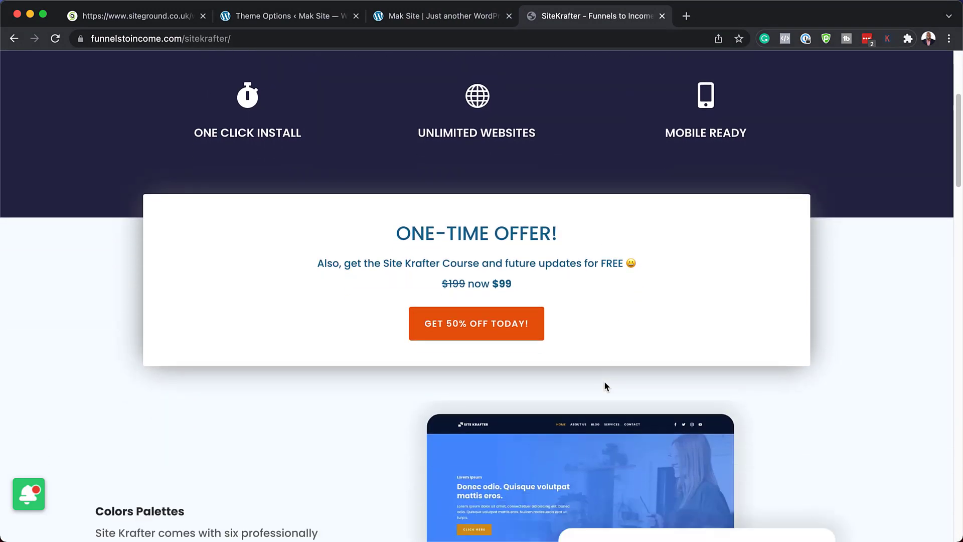
pyautogui.scroll(-1, 604, 387)
pyautogui.scroll(-2, 604, 387)
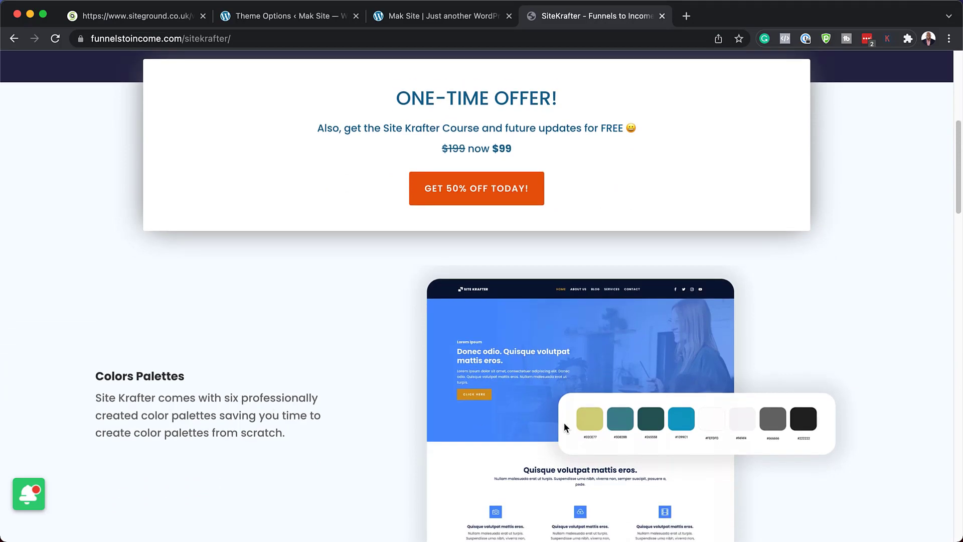
pyautogui.scroll(-3, 563, 421)
pyautogui.scroll(-1, 564, 421)
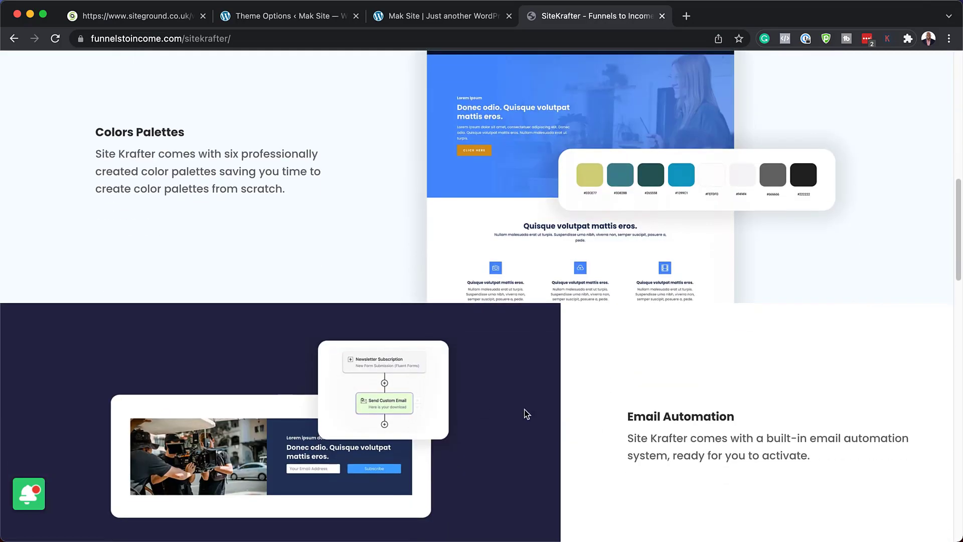
pyautogui.scroll(6, 530, 414)
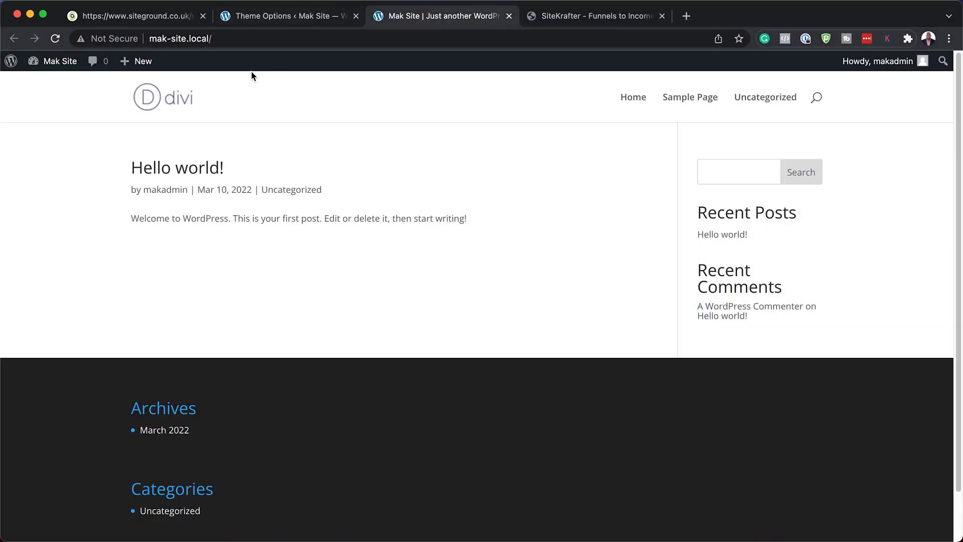
pyautogui.moveTo(66, 9)
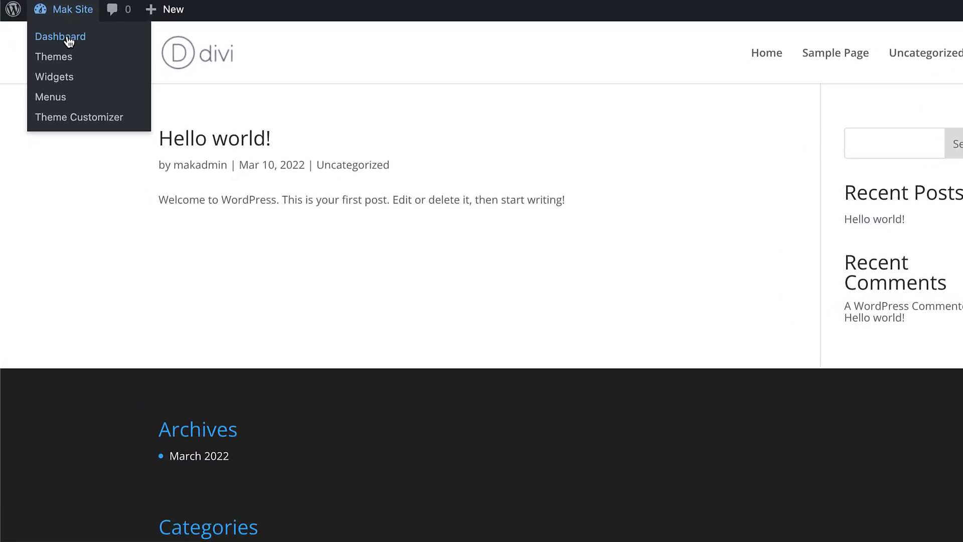
# Step: Upload site-krafter.zip from Downloads as a plugin, install it, and activate it
pyautogui.click(53, 78)
pyautogui.moveTo(47, 302)
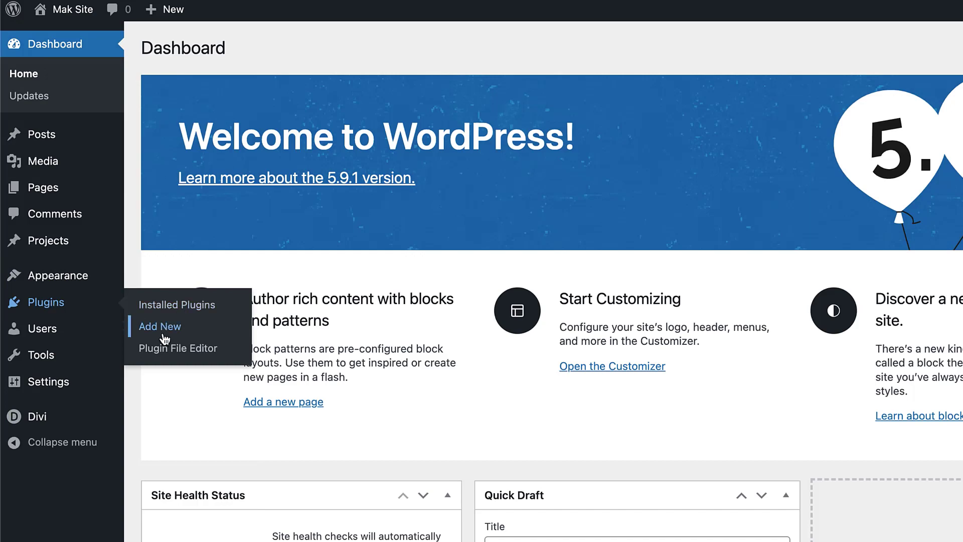
pyautogui.click(170, 329)
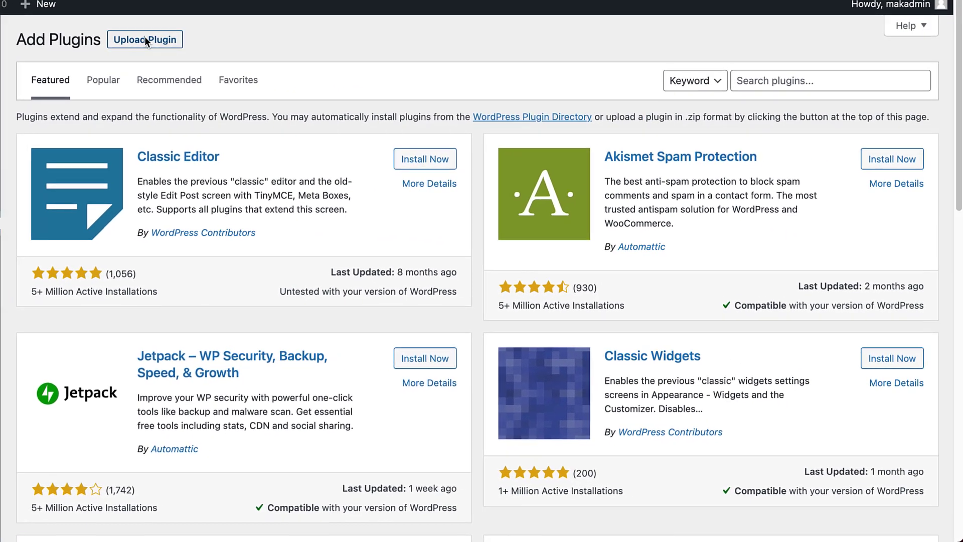
pyautogui.click(145, 42)
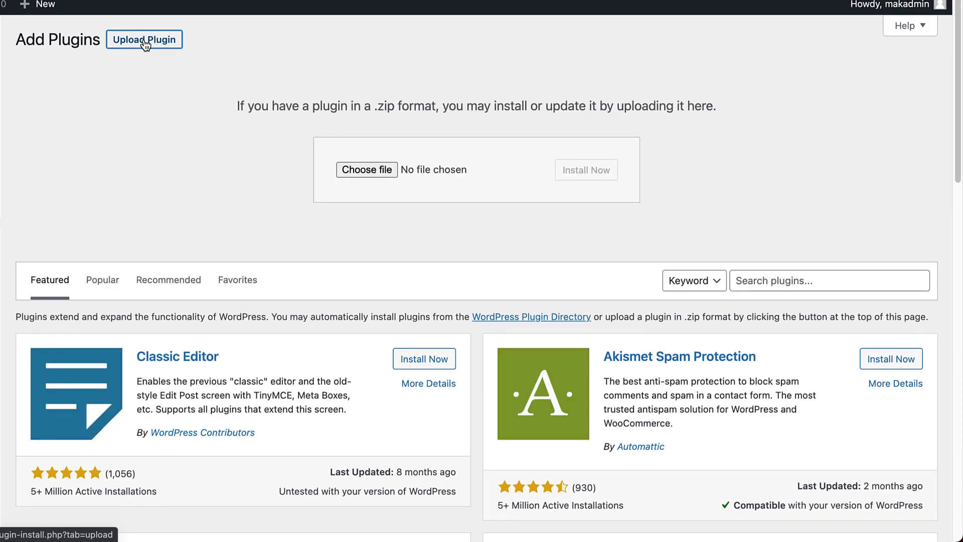
pyautogui.click(389, 170)
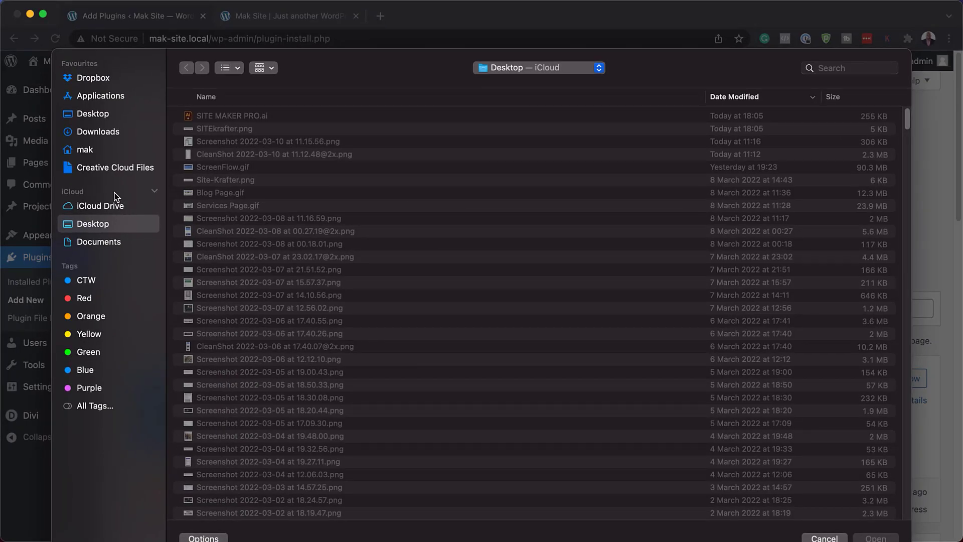
pyautogui.click(119, 134)
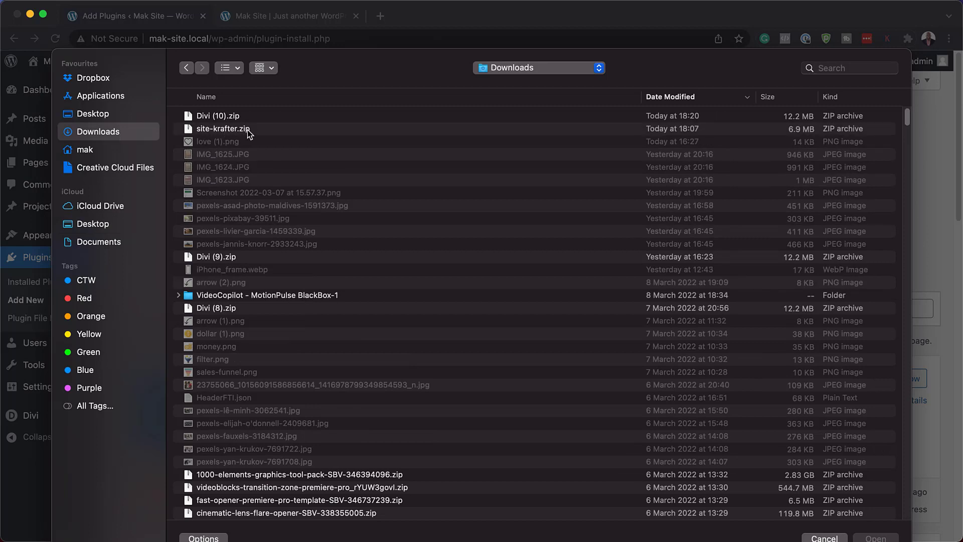
pyautogui.doubleClick(247, 129)
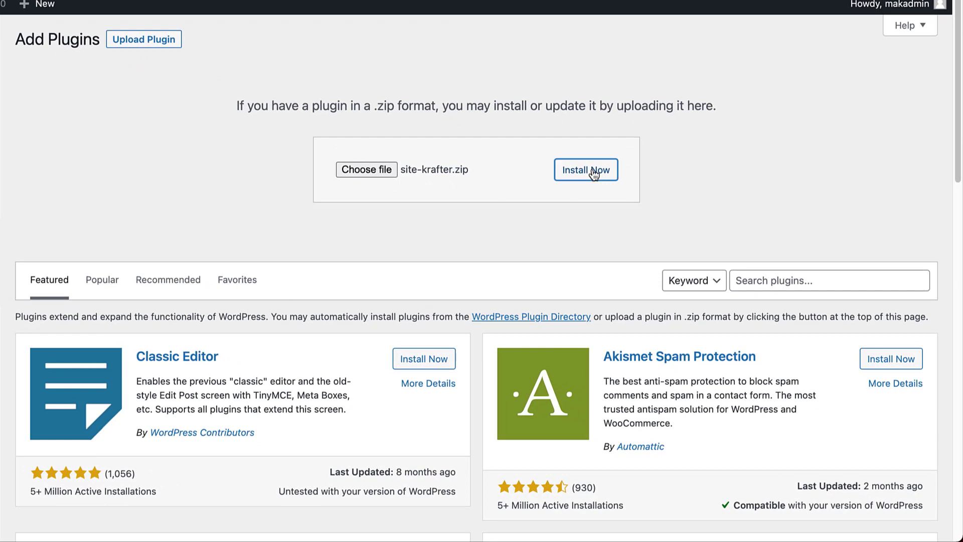
pyautogui.click(593, 173)
pyautogui.click(58, 147)
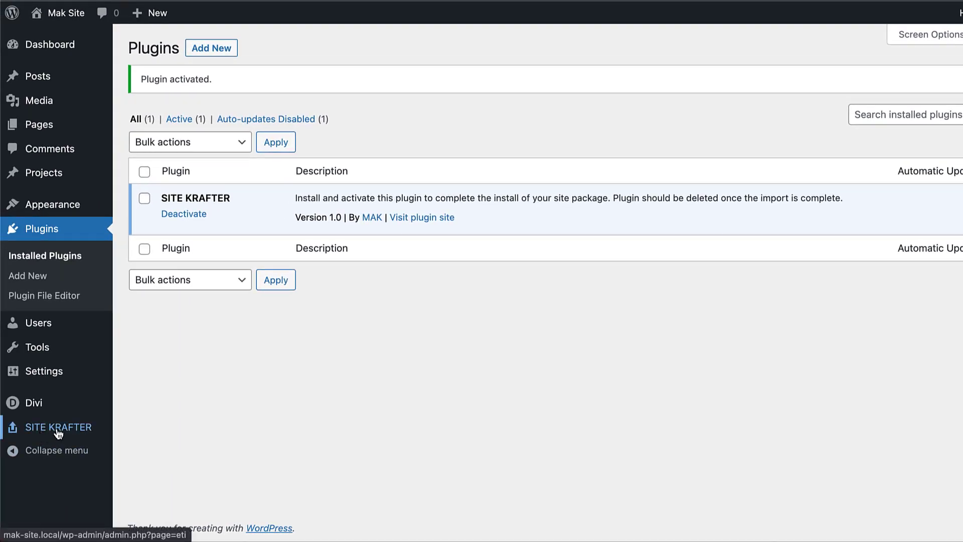
# Step: Run the site package import from the SITE KRAFTER page through to 100%
pyautogui.click(58, 427)
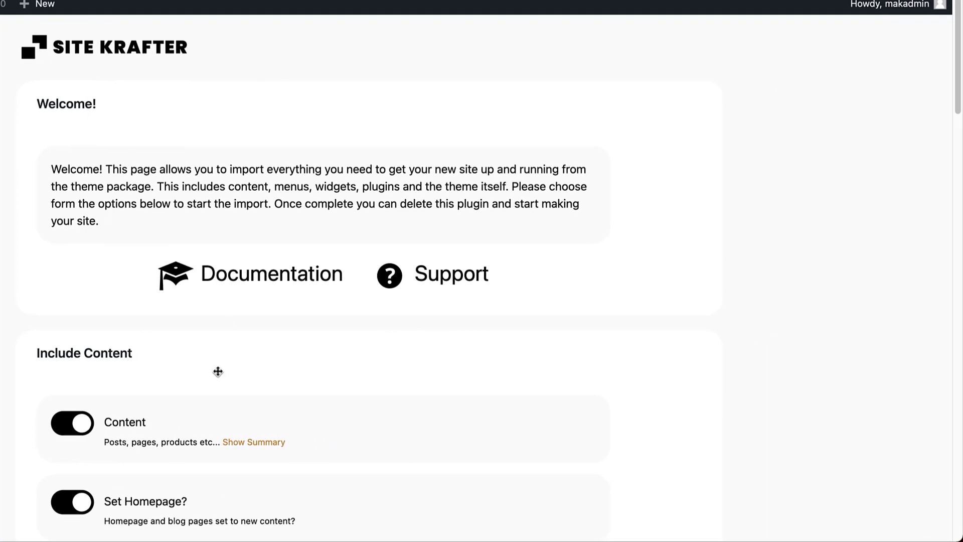
pyautogui.scroll(-3, 262, 391)
pyautogui.scroll(-5, 263, 395)
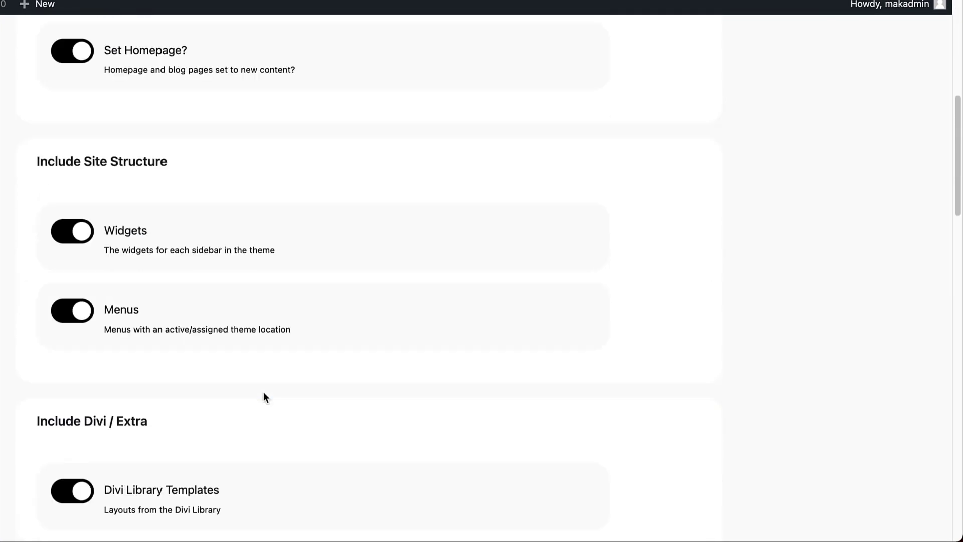
pyautogui.scroll(-4, 264, 397)
pyautogui.scroll(-4, 263, 397)
pyautogui.scroll(-1, 264, 397)
pyautogui.scroll(-3, 264, 397)
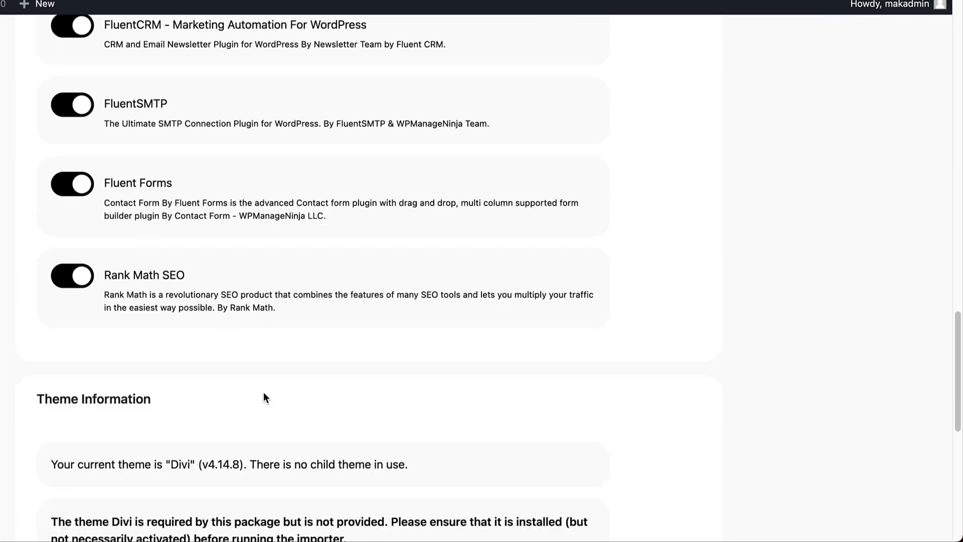
pyautogui.scroll(-3, 263, 397)
pyautogui.scroll(-2, 173, 286)
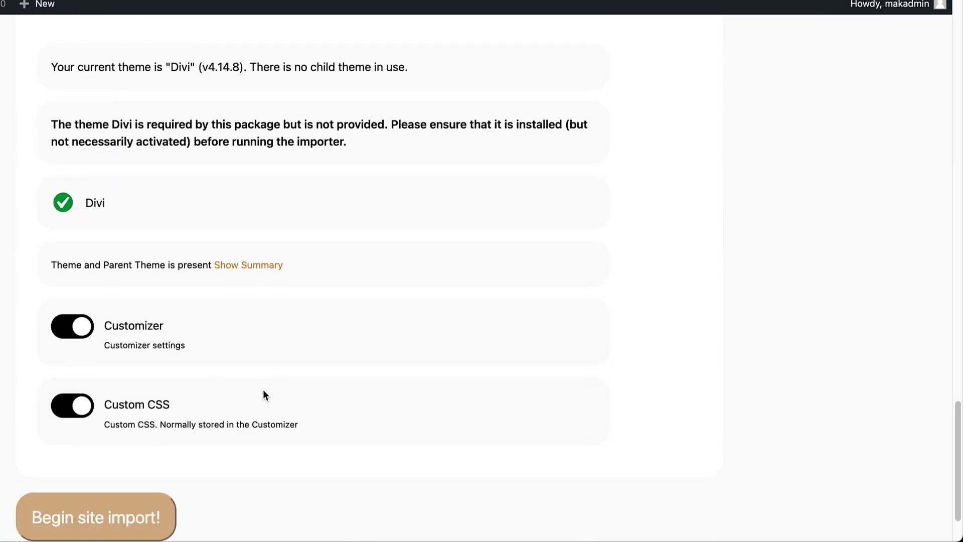
pyautogui.scroll(-2, 263, 394)
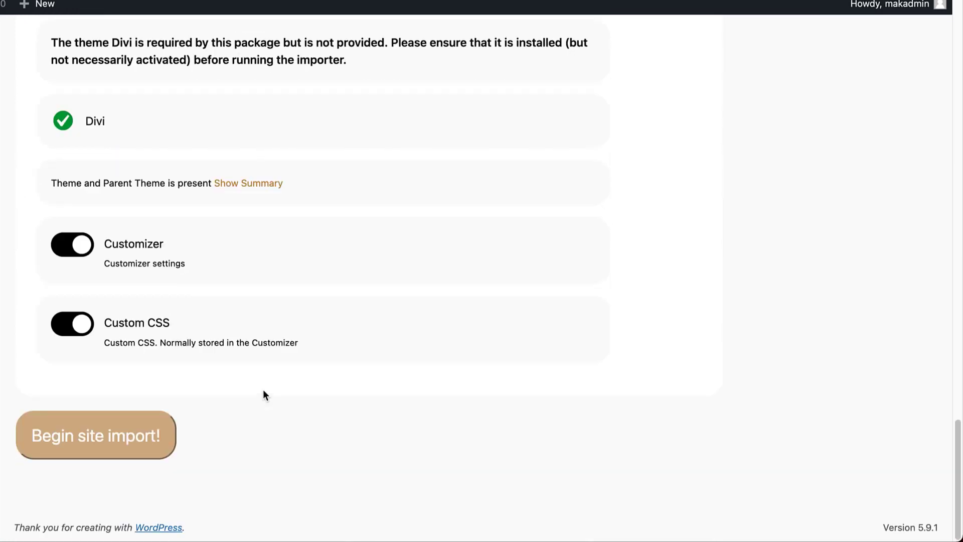
pyautogui.click(105, 442)
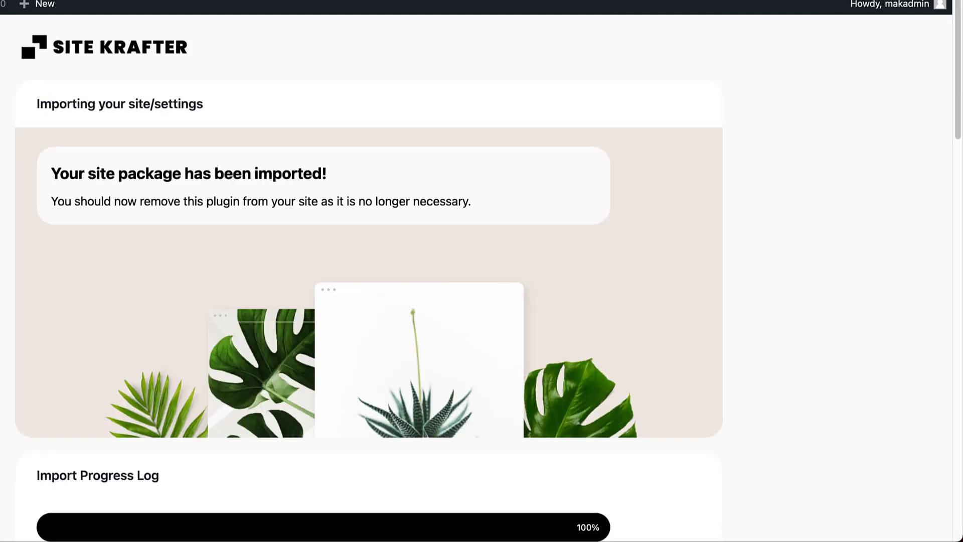
pyautogui.scroll(-3, 815, 358)
pyautogui.scroll(-4, 815, 358)
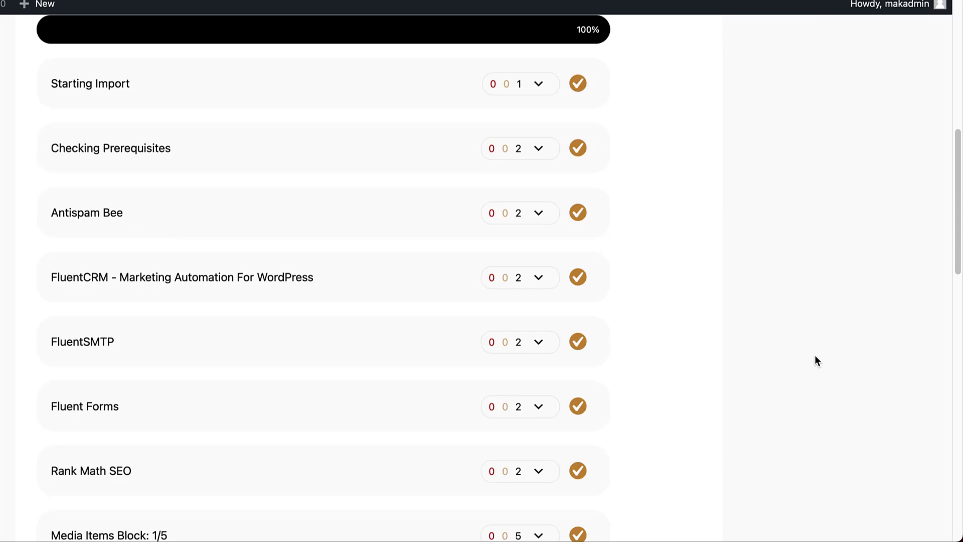
pyautogui.scroll(-2, 815, 358)
pyautogui.scroll(-1, 816, 358)
pyautogui.scroll(-4, 815, 356)
pyautogui.scroll(-4, 814, 356)
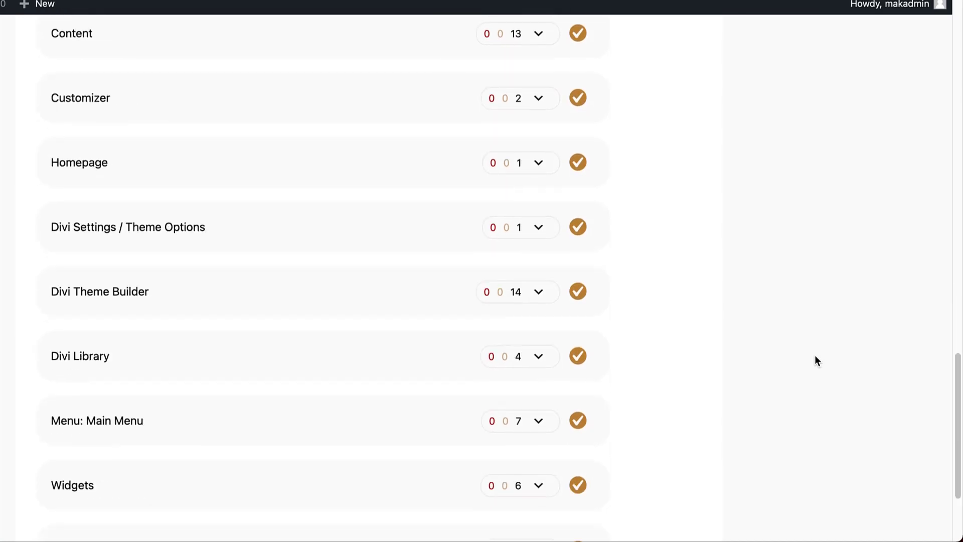
pyautogui.scroll(-2, 815, 354)
pyautogui.scroll(1, 779, 342)
pyautogui.scroll(2, 779, 342)
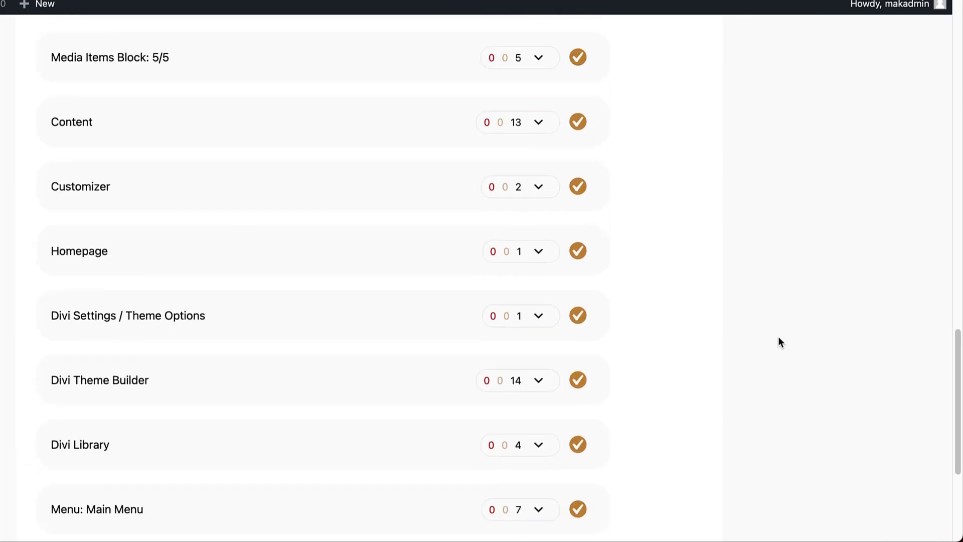
pyautogui.scroll(4, 778, 338)
pyautogui.scroll(1, 778, 337)
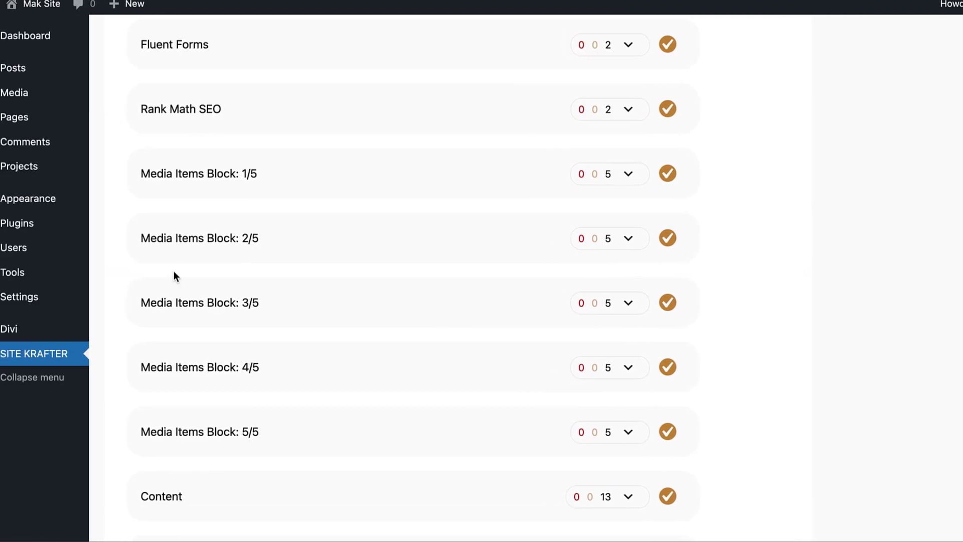
# Step: Deactivate SITE KRAFTER under Installed Plugins, delete it, and confirm with OK
pyautogui.moveTo(17, 222)
pyautogui.click(169, 231)
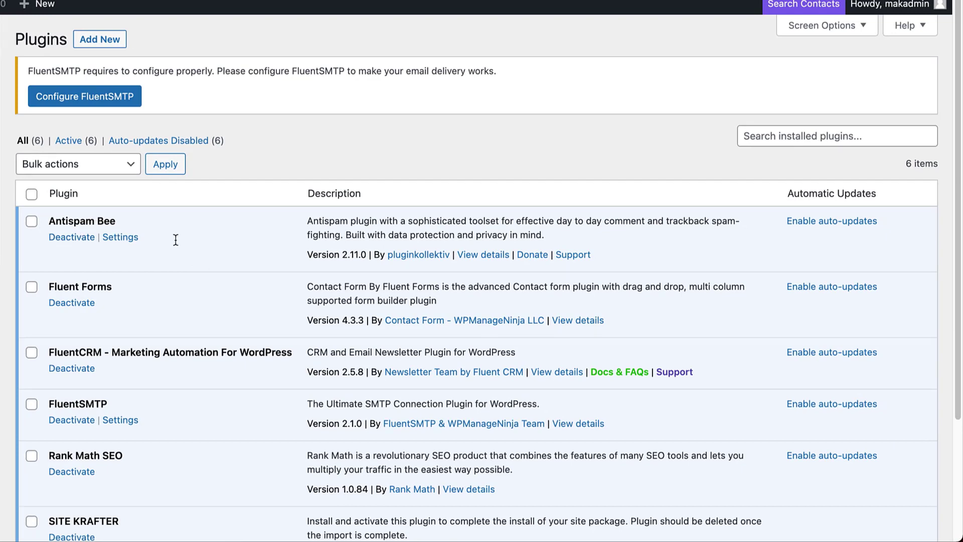
pyautogui.scroll(-1, 219, 262)
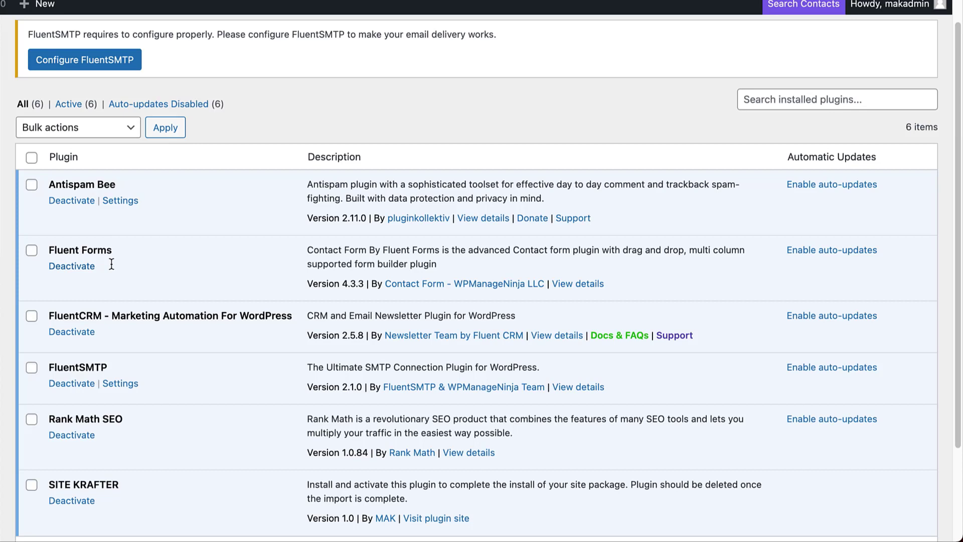
pyautogui.scroll(-1, 181, 279)
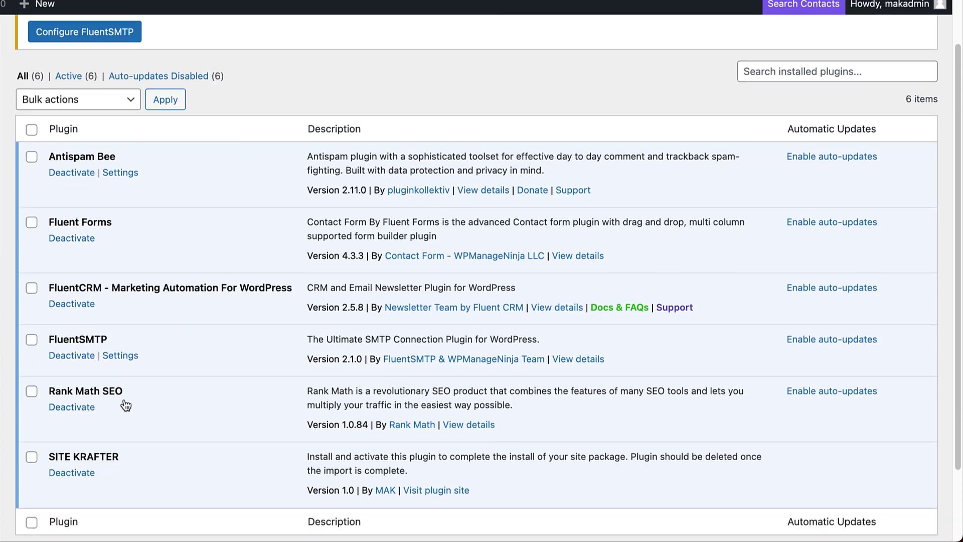
pyautogui.scroll(-3, 128, 407)
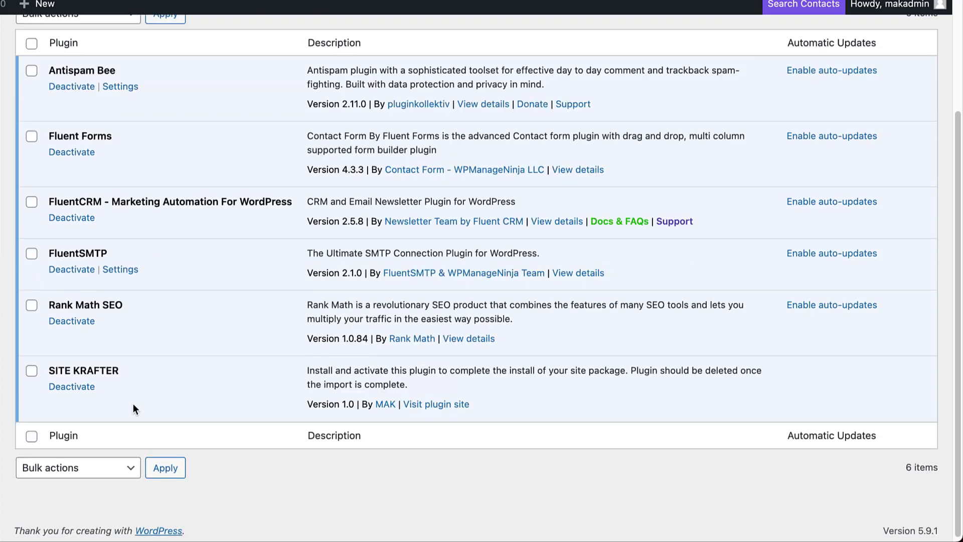
pyautogui.click(87, 387)
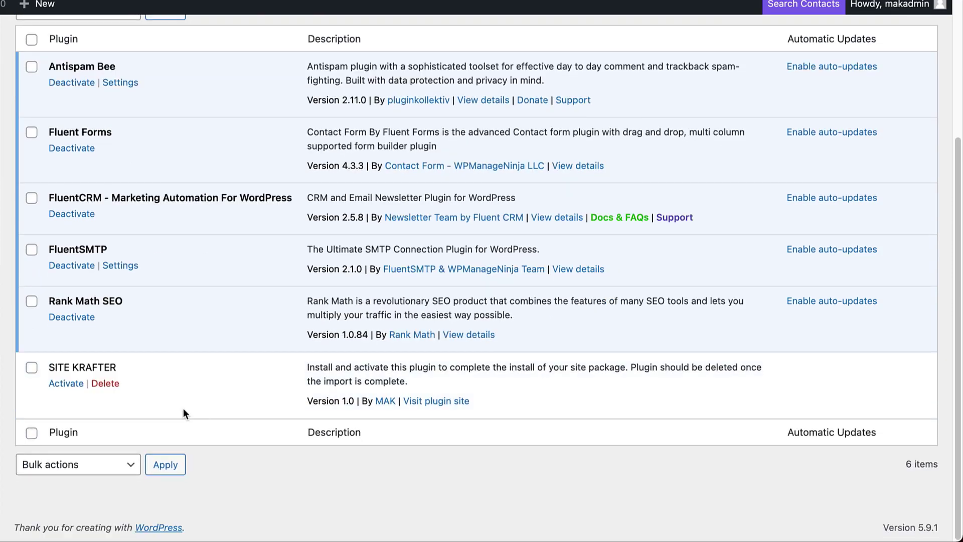
pyautogui.click(105, 384)
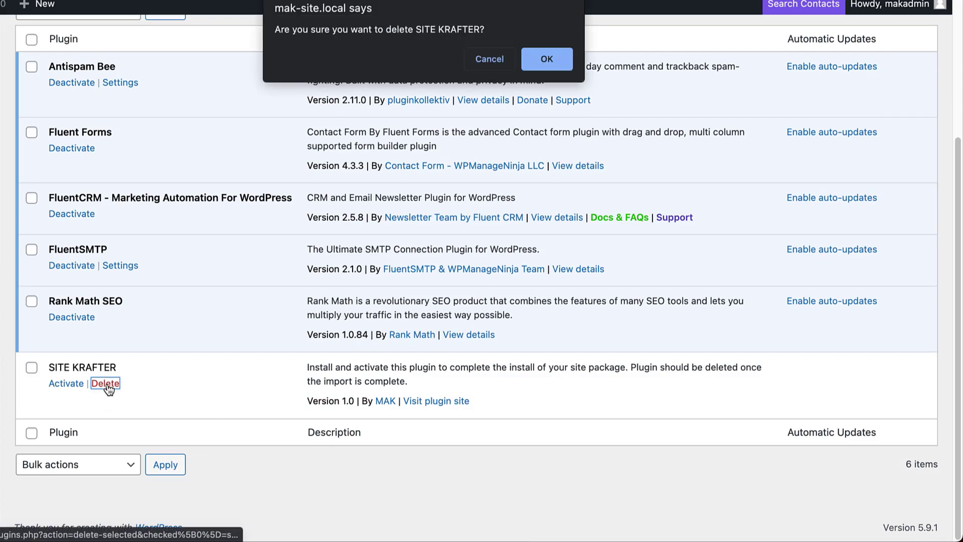
pyautogui.click(536, 62)
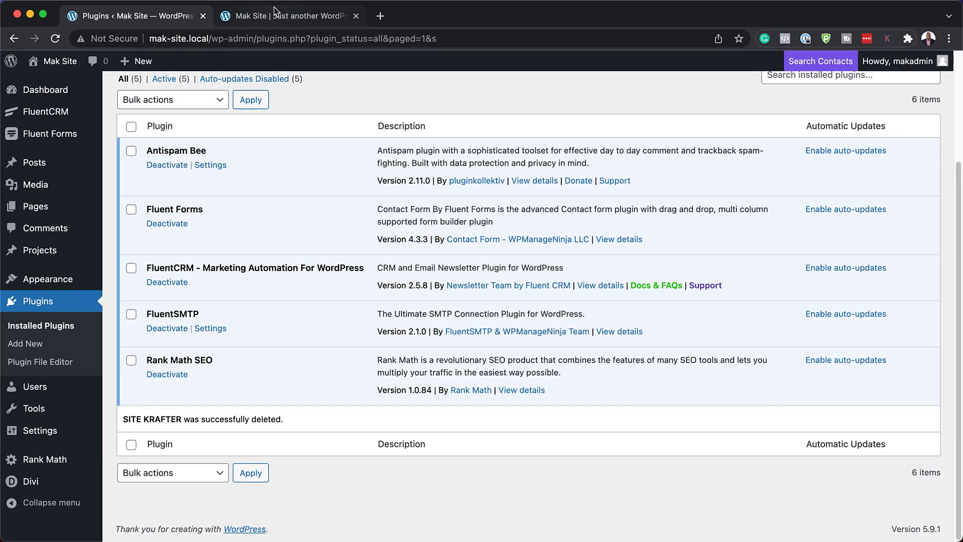
# Step: Check the site front page, then open Mak Site via Visit Site in a new tab
pyautogui.click(273, 17)
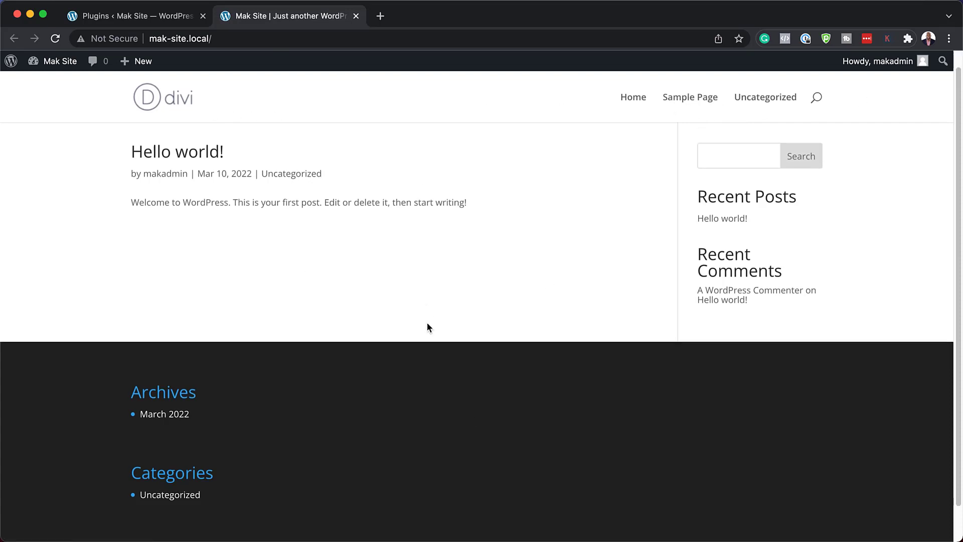
pyautogui.scroll(-2, 202, 410)
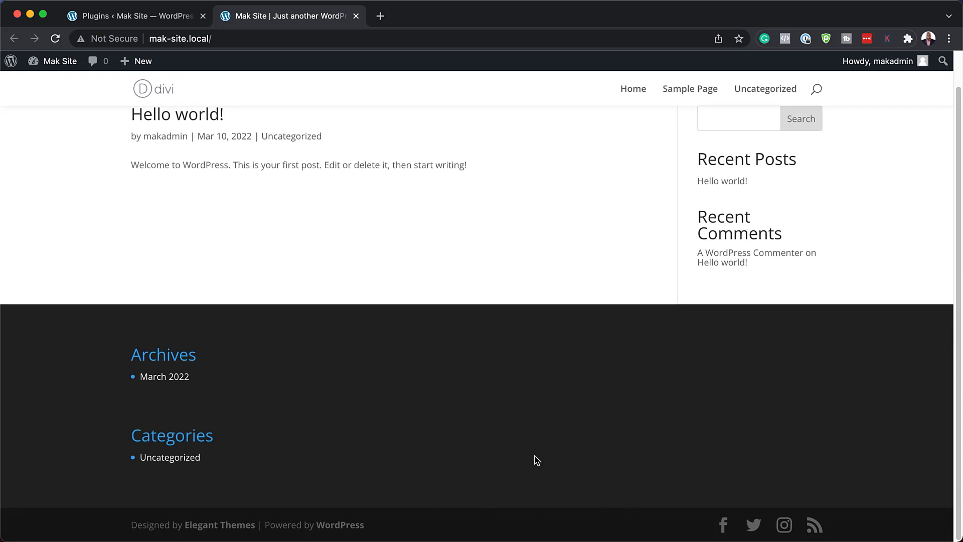
pyautogui.click(106, 16)
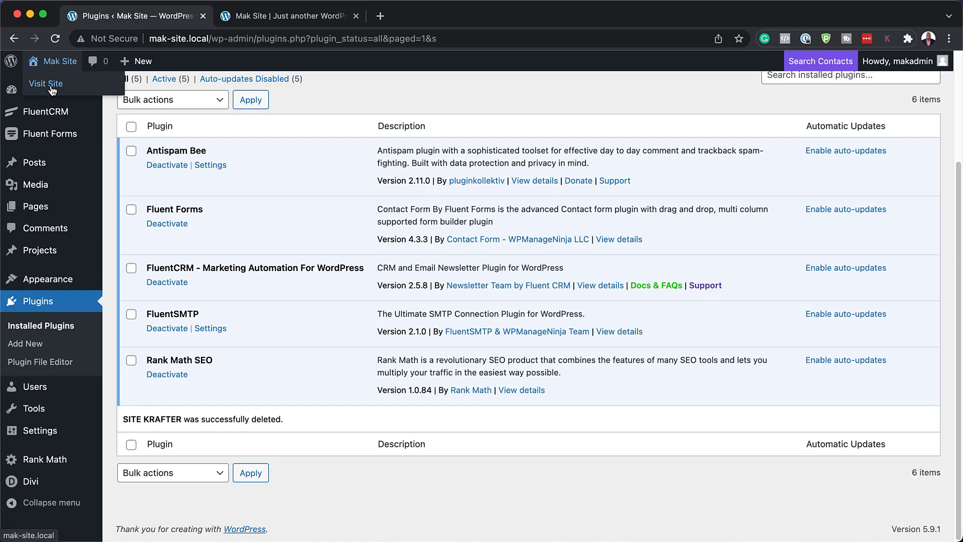
pyautogui.keyDown('super'); pyautogui.click(51, 86); pyautogui.keyUp('super')
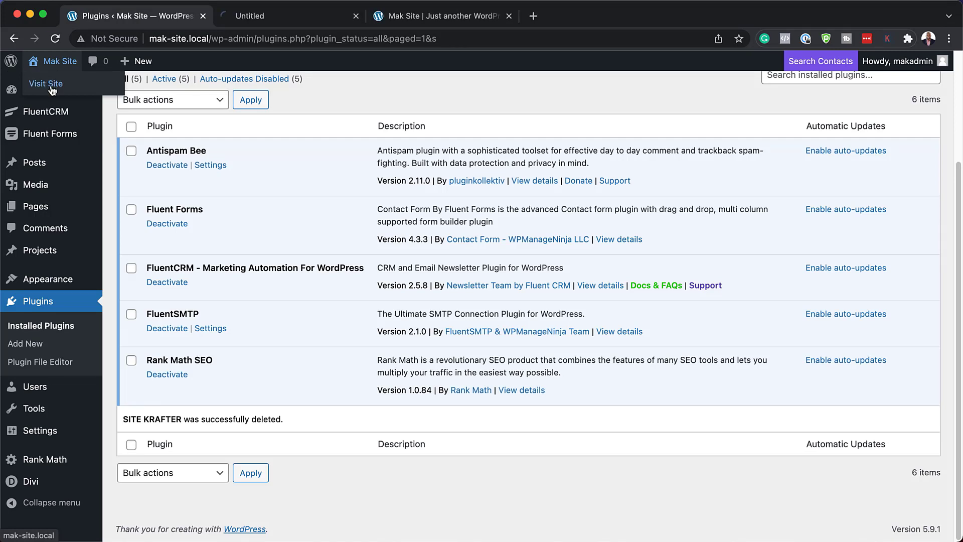
# Step: Browse the imported About Us page, then open the home page in the Visual Builder
pyautogui.click(287, 15)
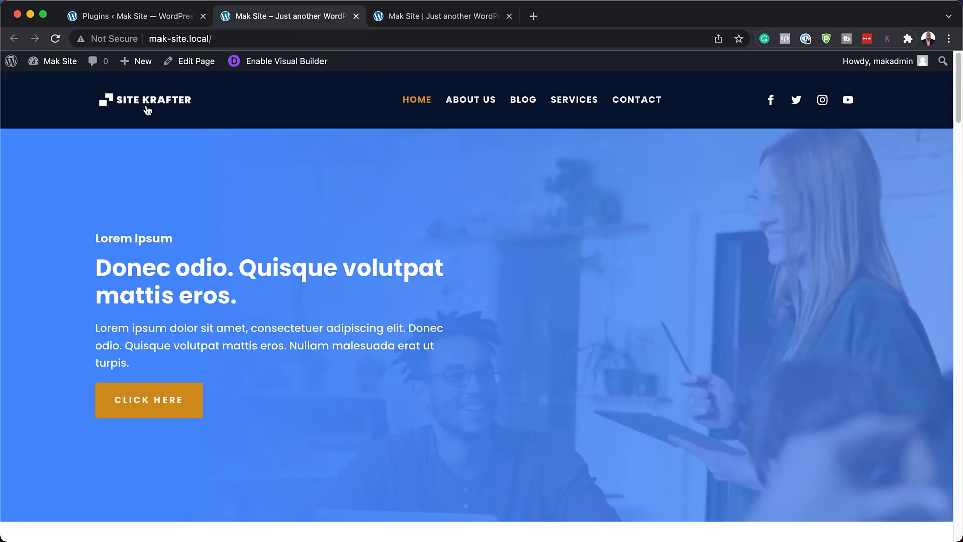
pyautogui.click(486, 100)
pyautogui.scroll(-5, 696, 270)
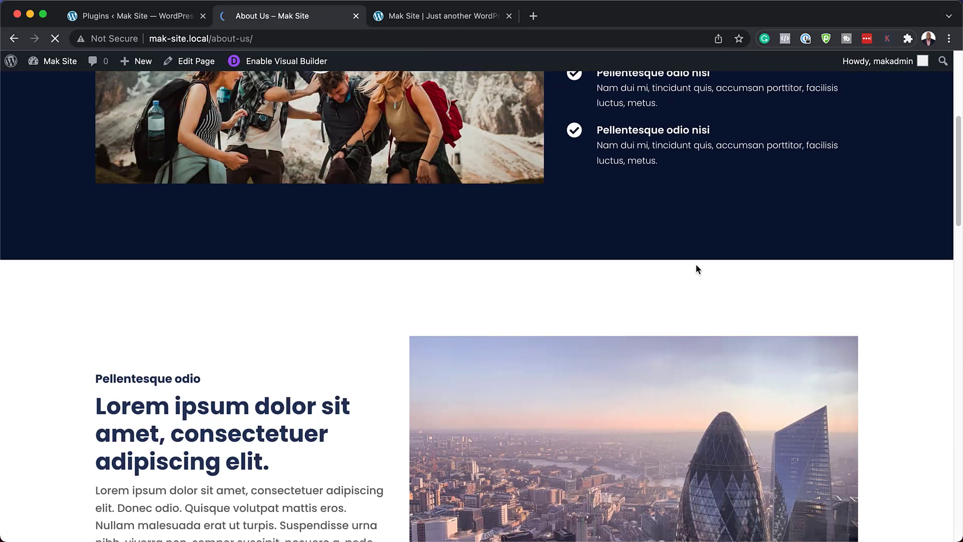
pyautogui.scroll(-10, 696, 269)
pyautogui.scroll(-5, 279, 368)
pyautogui.scroll(-5, 378, 317)
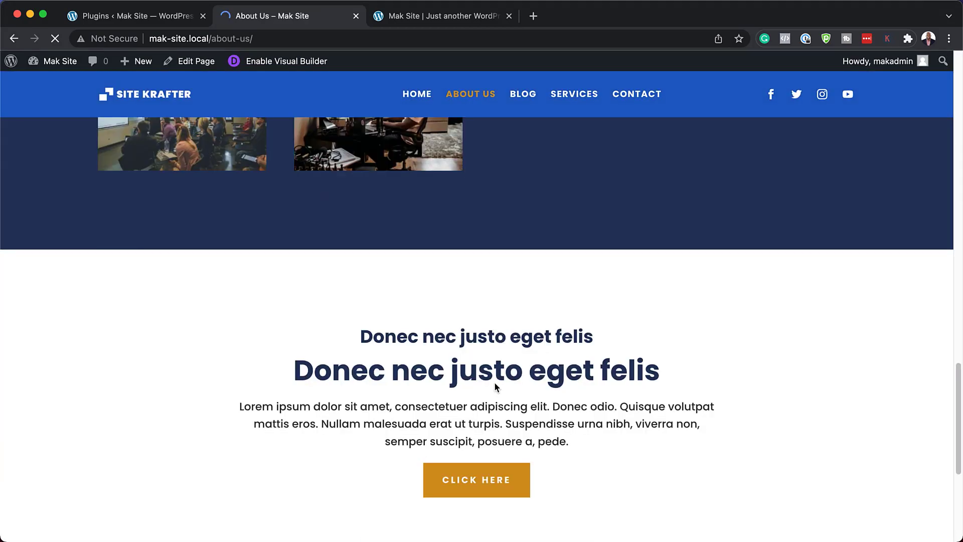
pyautogui.scroll(-5, 497, 387)
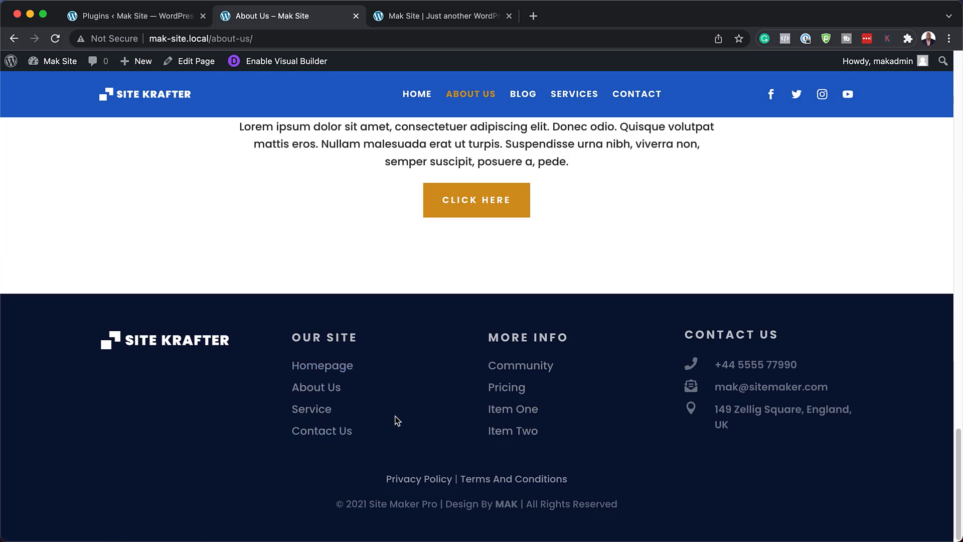
pyautogui.scroll(3, 395, 415)
pyautogui.scroll(5, 396, 416)
pyautogui.scroll(5, 396, 418)
pyautogui.scroll(2, 395, 417)
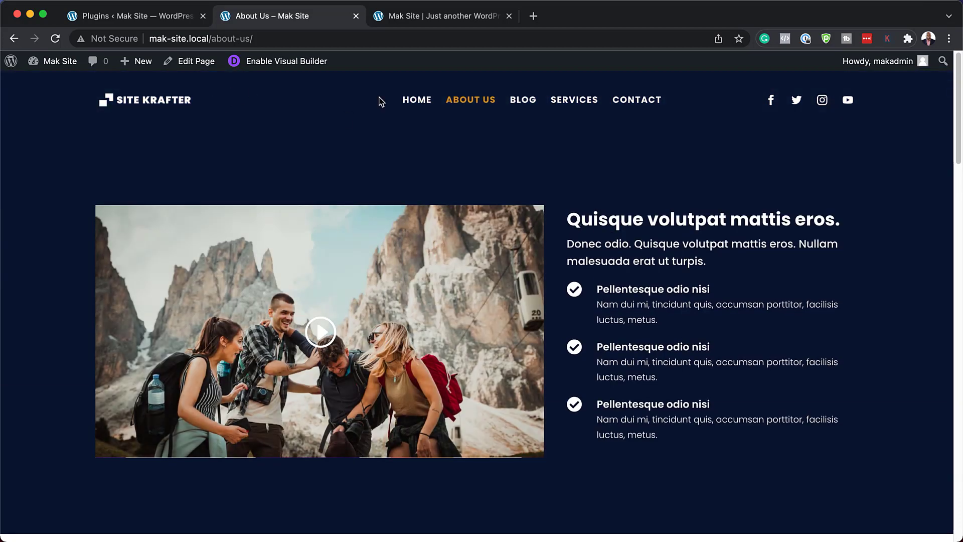
pyautogui.click(416, 101)
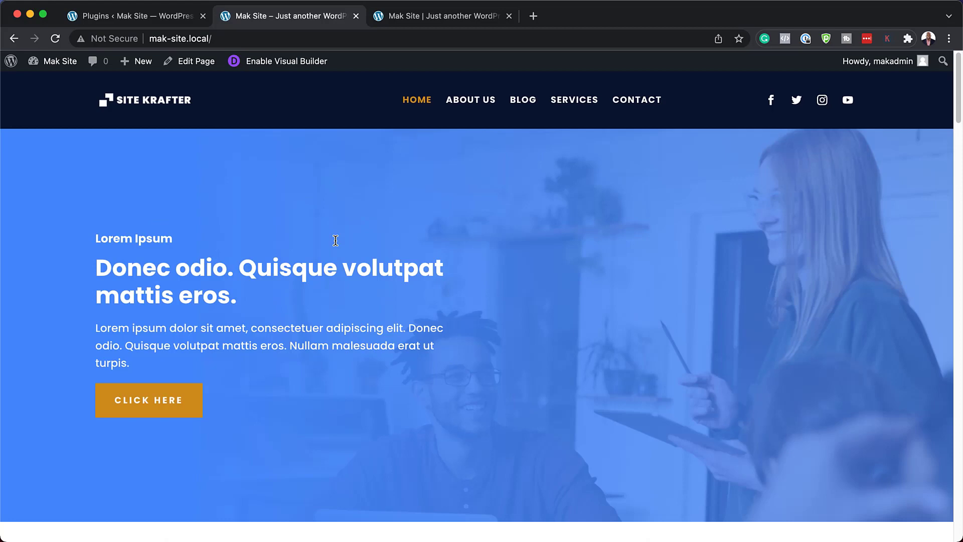
pyautogui.click(268, 67)
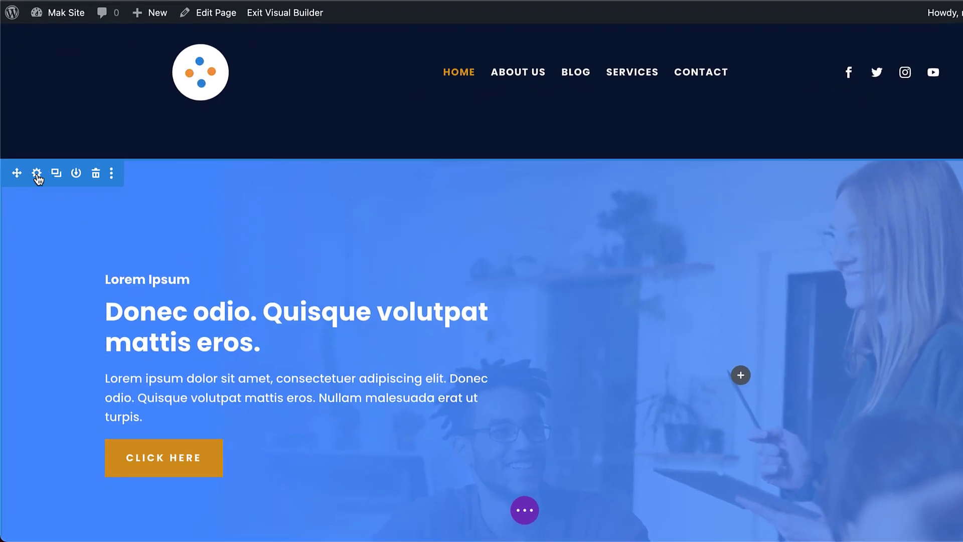
# Step: Dock the hero section settings and remove its current background photo
pyautogui.click(36, 174)
pyautogui.click(92, 257)
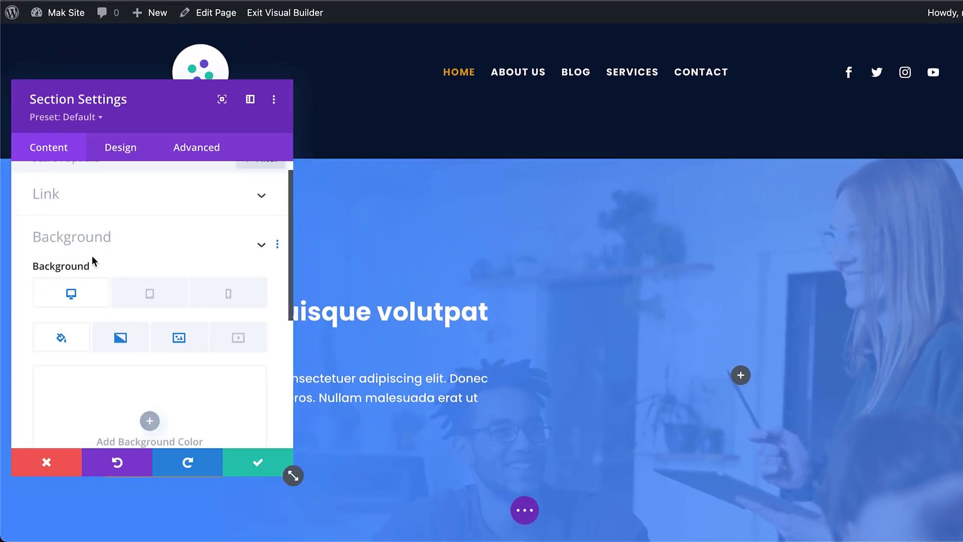
pyautogui.click(251, 98)
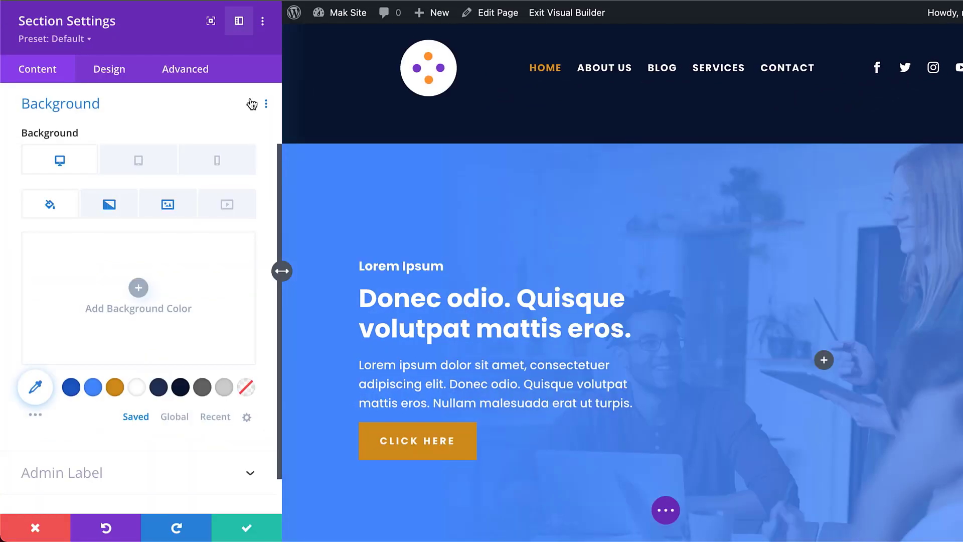
pyautogui.click(168, 206)
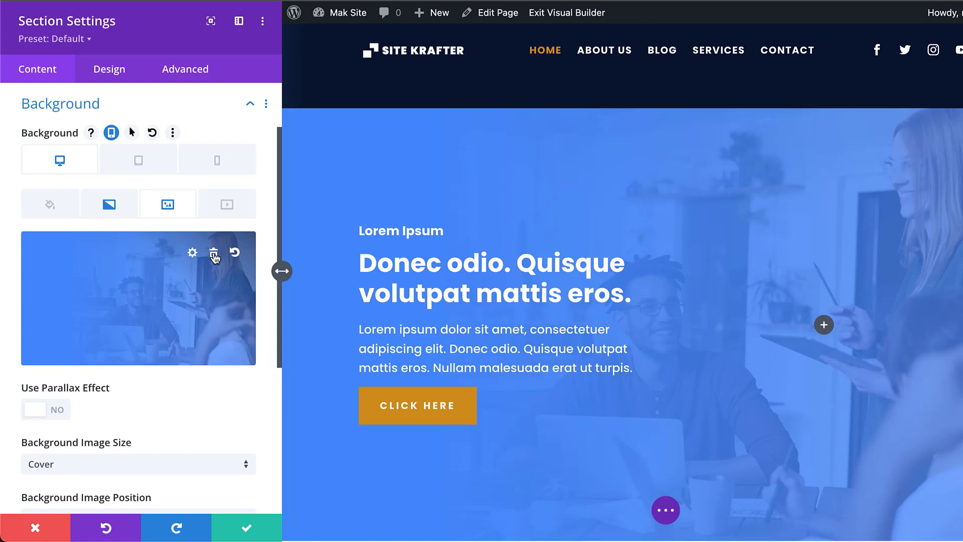
pyautogui.click(214, 256)
# Step: Upload pexels-pixabay-39511.jpg and set it as the hero background image
pyautogui.click(137, 286)
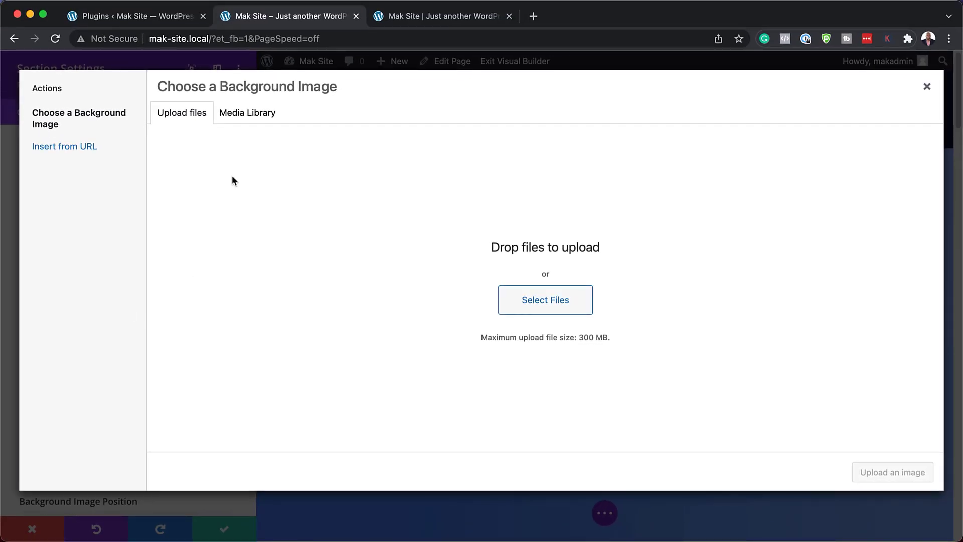
pyautogui.click(572, 305)
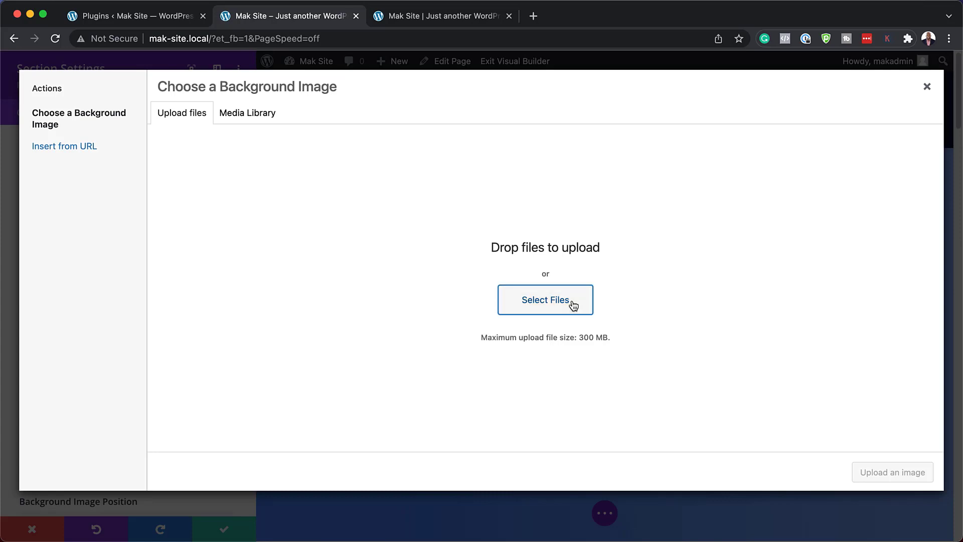
pyautogui.click(572, 305)
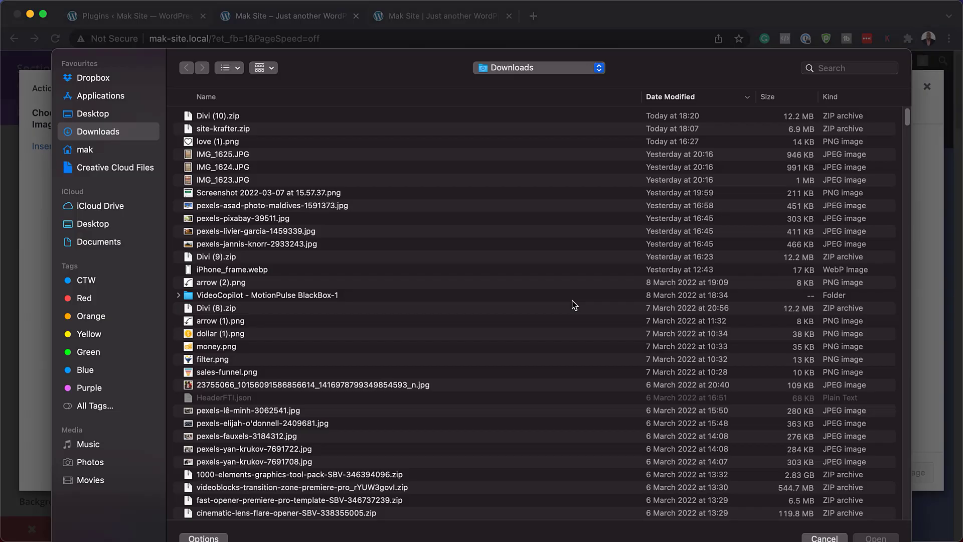
pyautogui.click(214, 220)
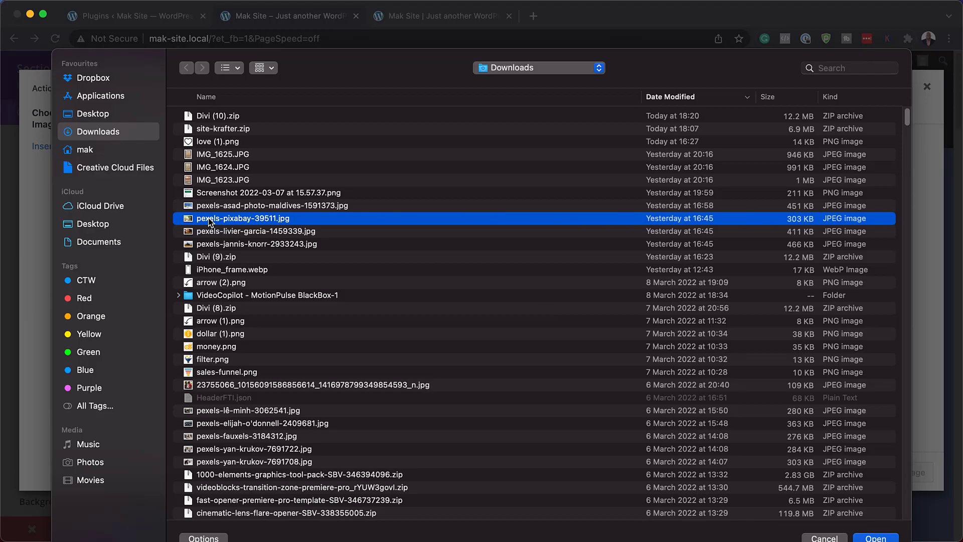
pyautogui.doubleClick(208, 219)
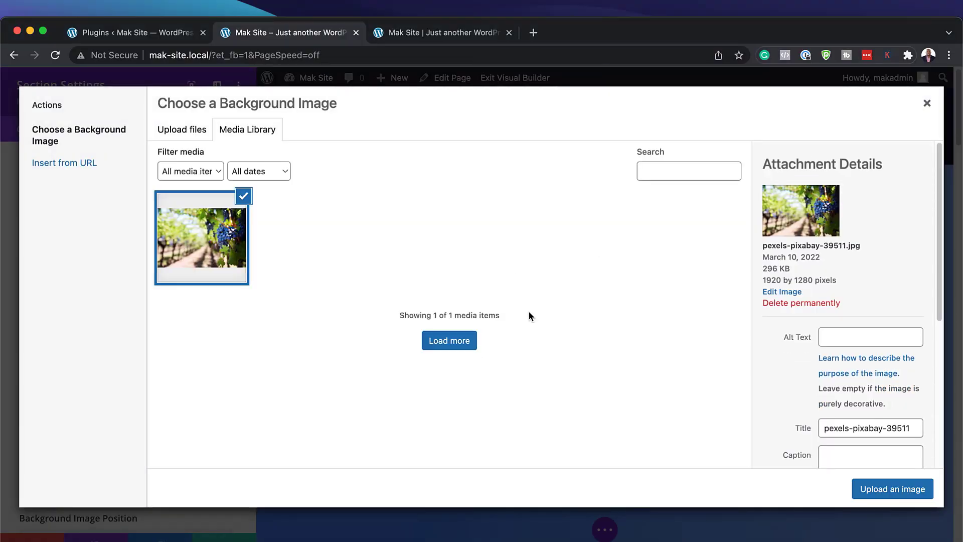
pyautogui.click(917, 500)
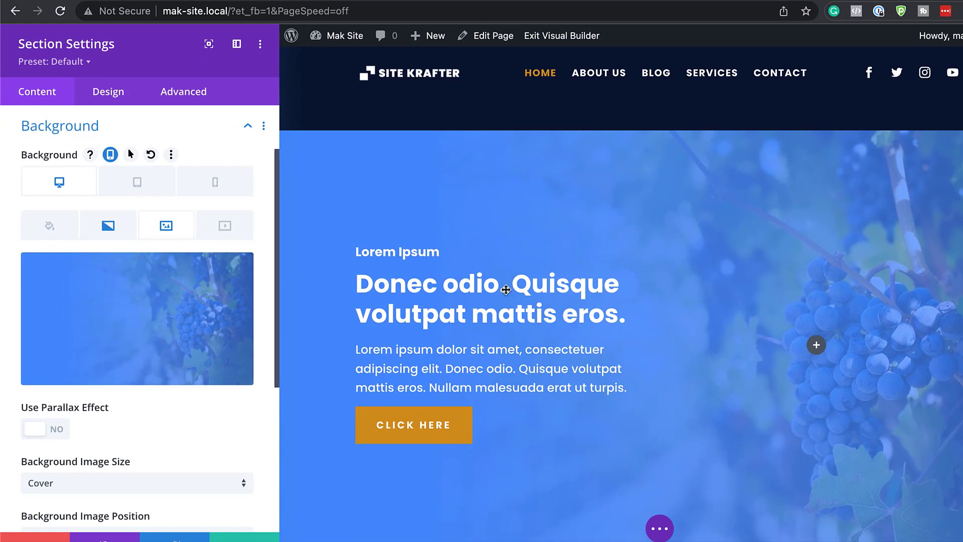
# Step: Give the hero background a black-to-fully-transparent gradient and save the section settings
pyautogui.click(108, 226)
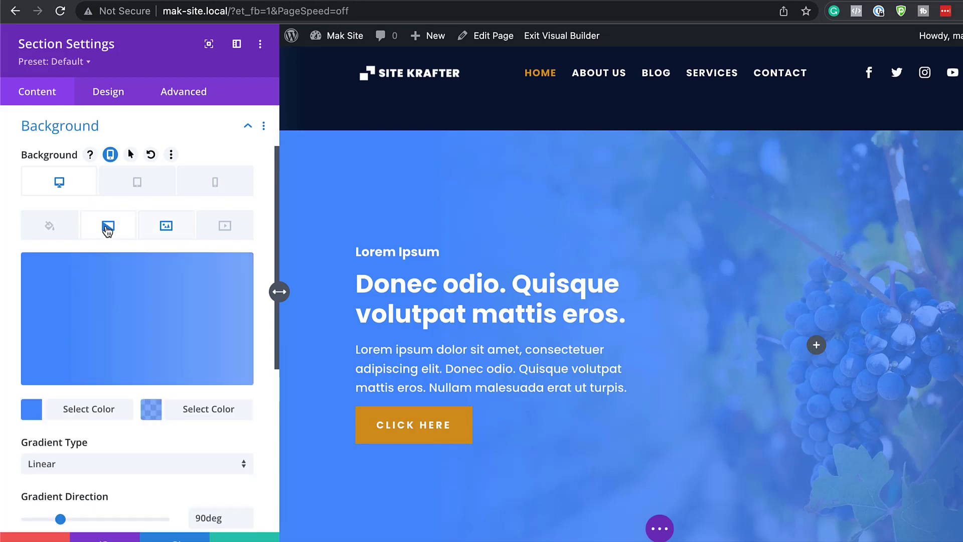
pyautogui.click(31, 409)
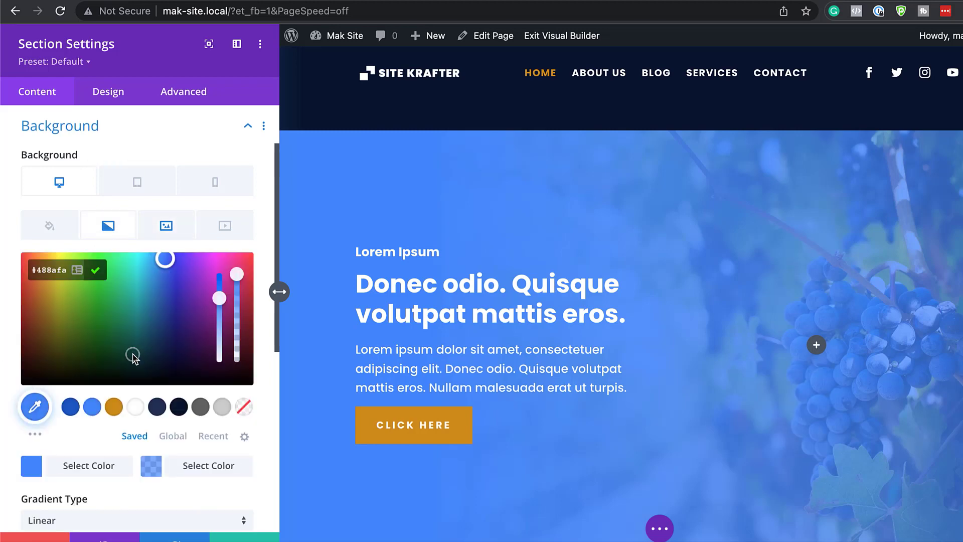
pyautogui.moveTo(135, 369); pyautogui.dragTo(8, 404)
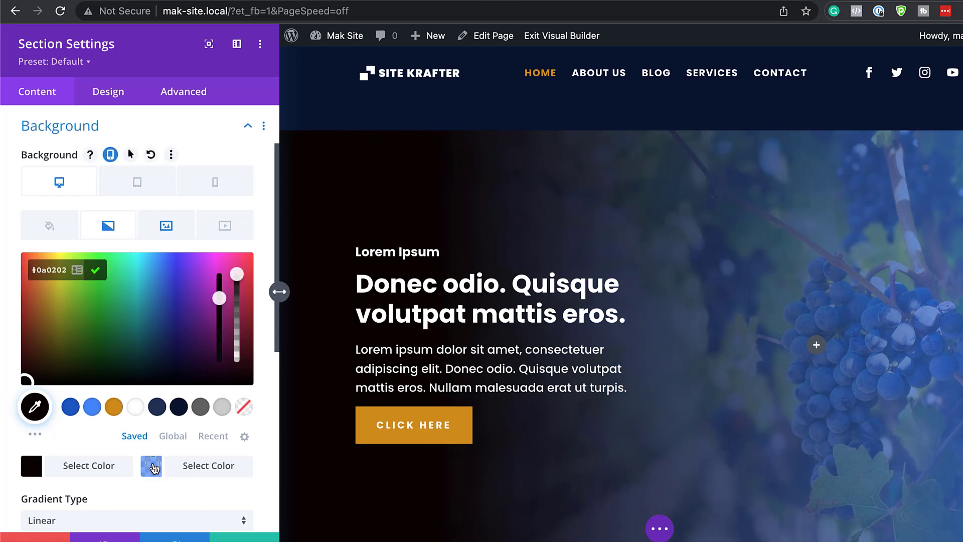
pyautogui.moveTo(236, 295); pyautogui.dragTo(240, 302)
pyautogui.click(242, 409)
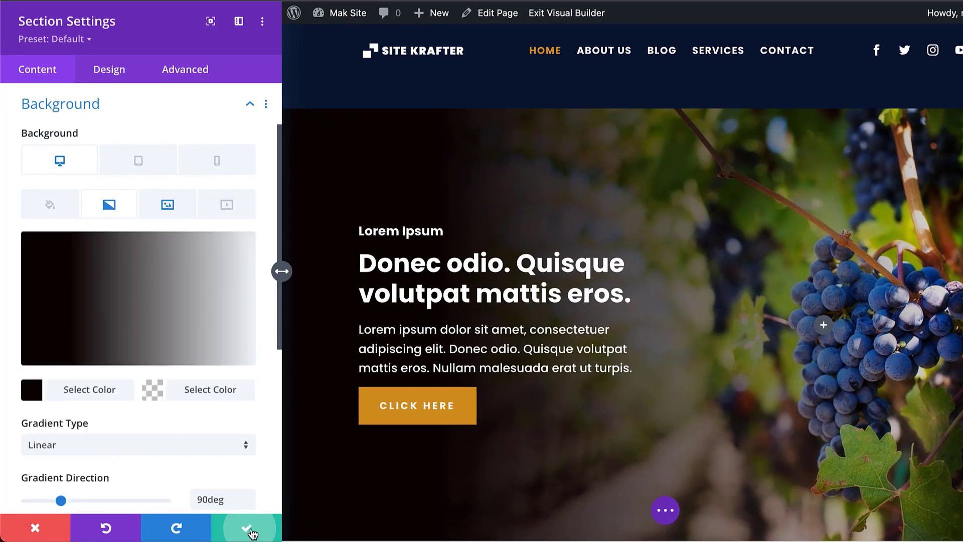
pyautogui.click(248, 526)
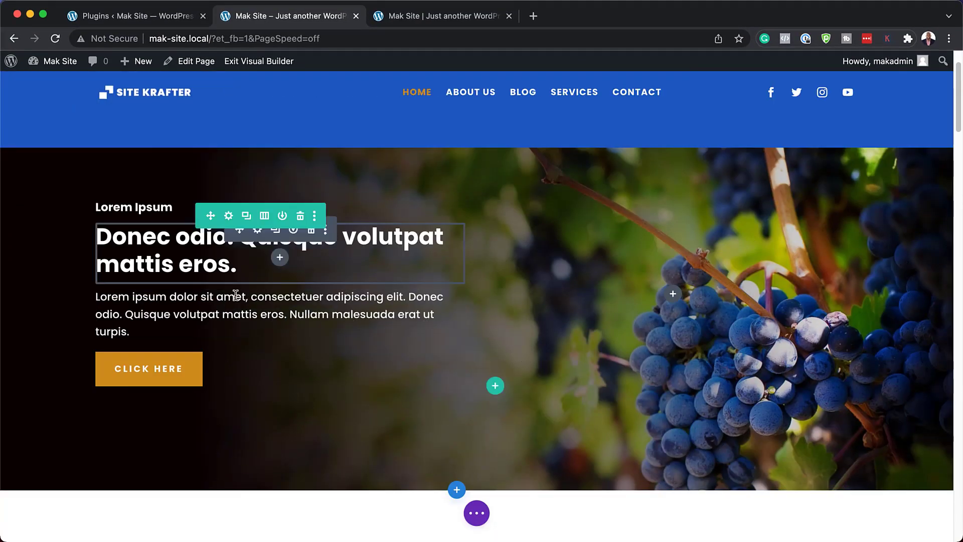
pyautogui.moveTo(280, 314)
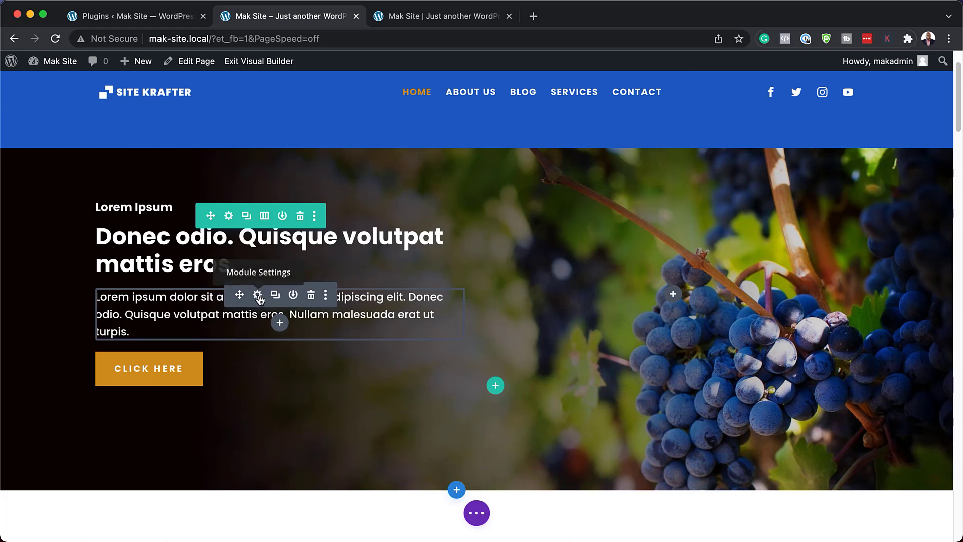
# Step: Insert 'Mak ' before 'Lorem' in the hero paragraph's body text and save
pyautogui.click(257, 294)
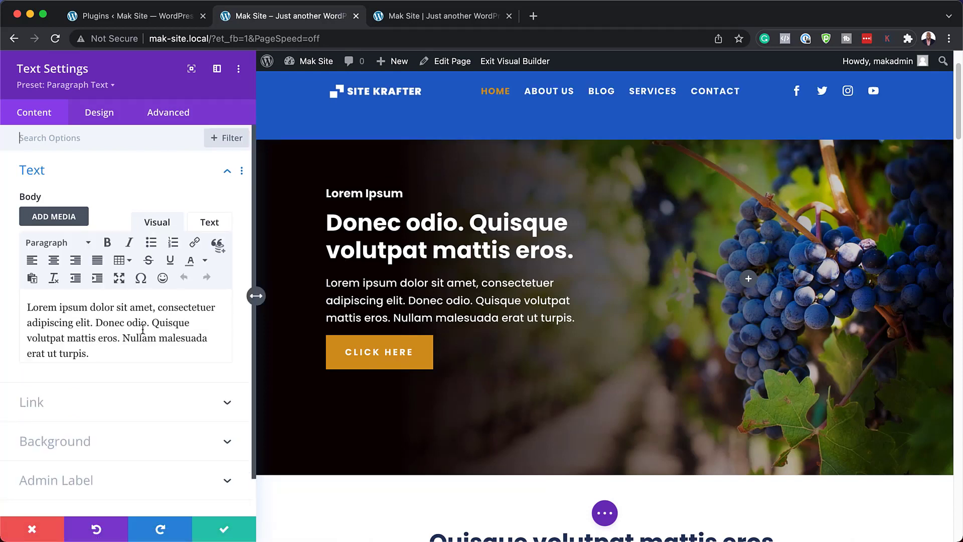
pyautogui.click(28, 306)
pyautogui.write('Mak')
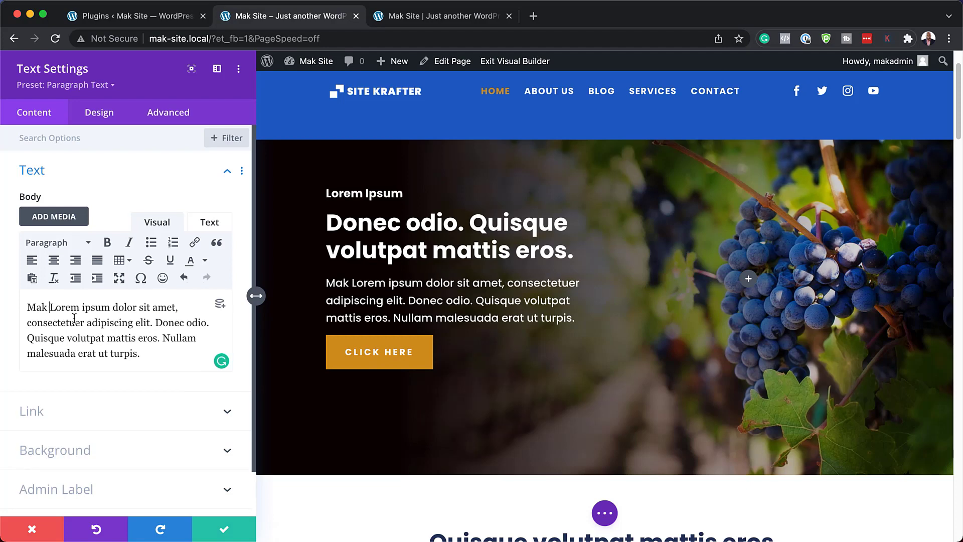
pyautogui.click(228, 531)
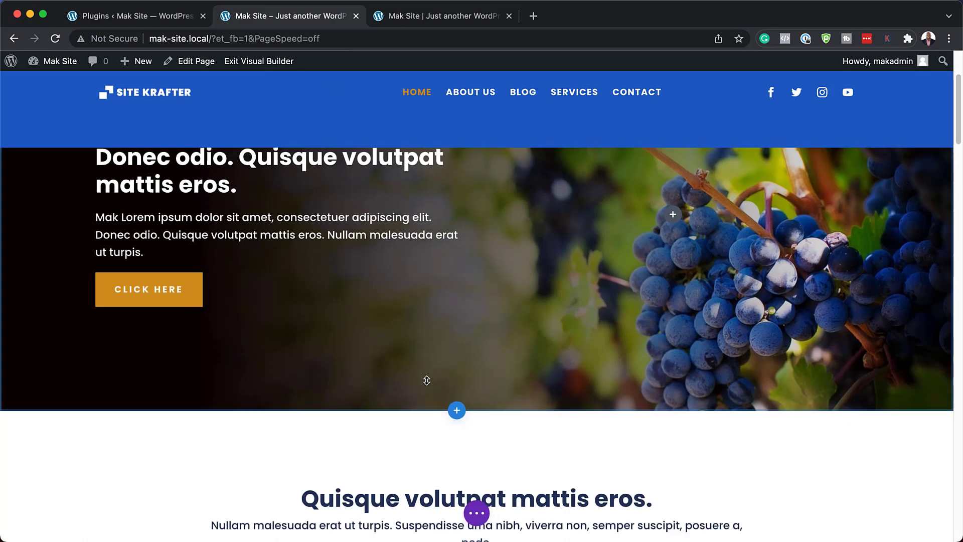
pyautogui.moveTo(307, 106)
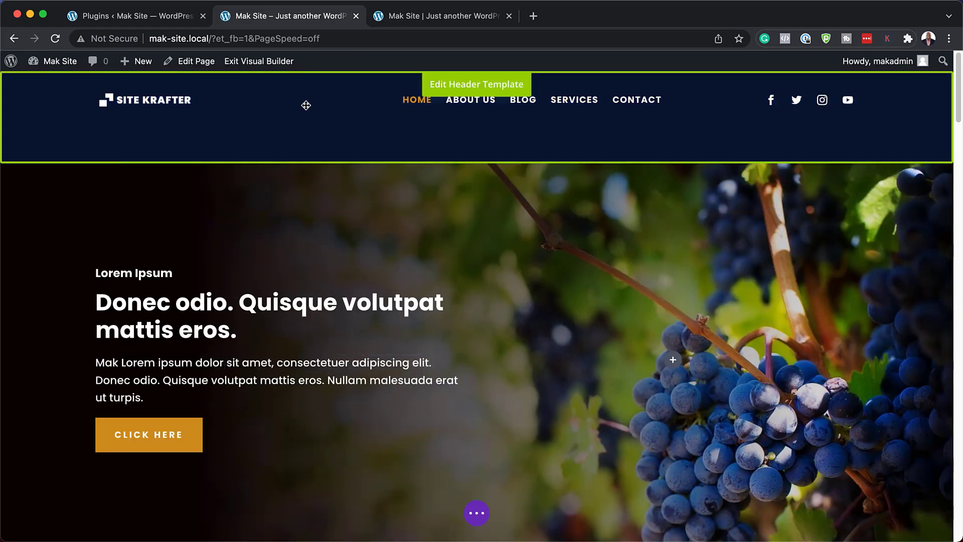
# Step: Set the header template section's background colour to olive #353d03 and save
pyautogui.click(475, 87)
pyautogui.click(34, 85)
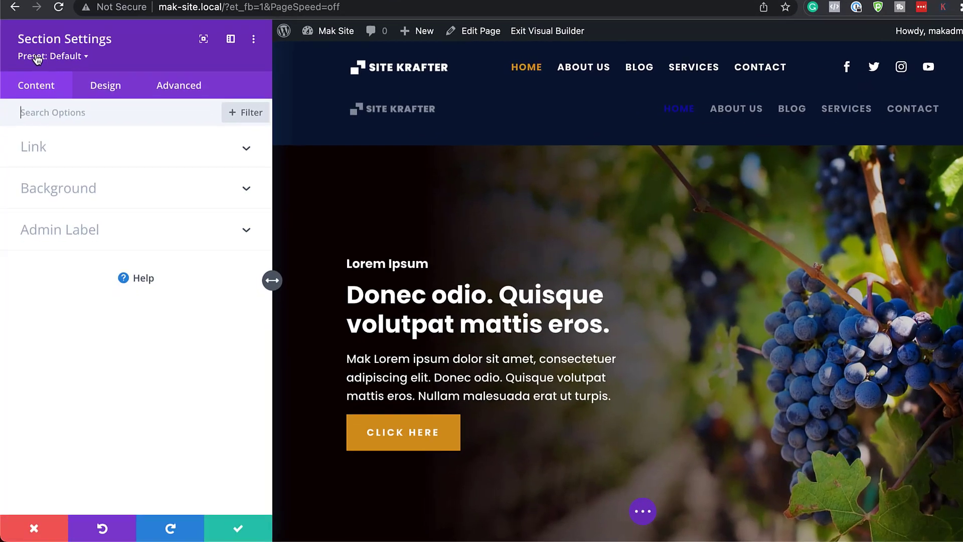
pyautogui.click(77, 178)
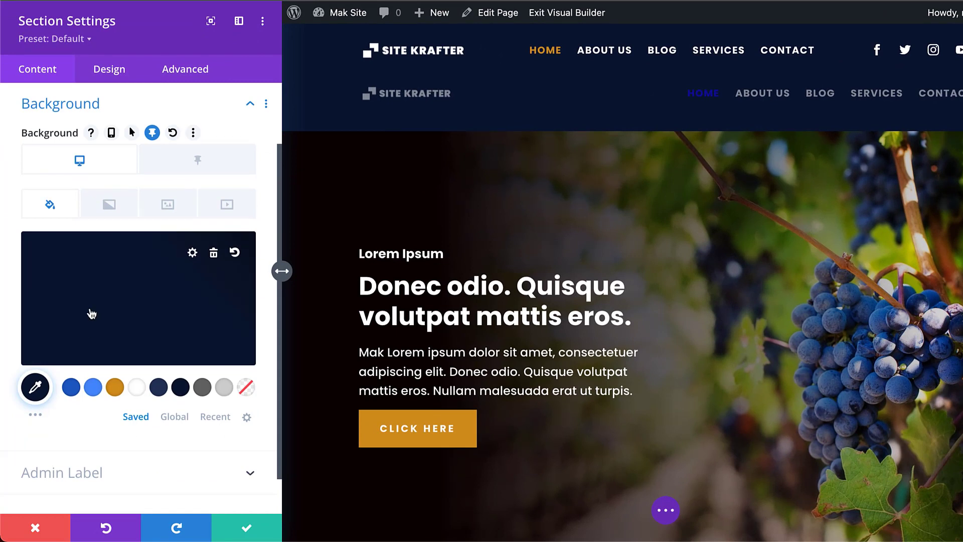
pyautogui.click(91, 313)
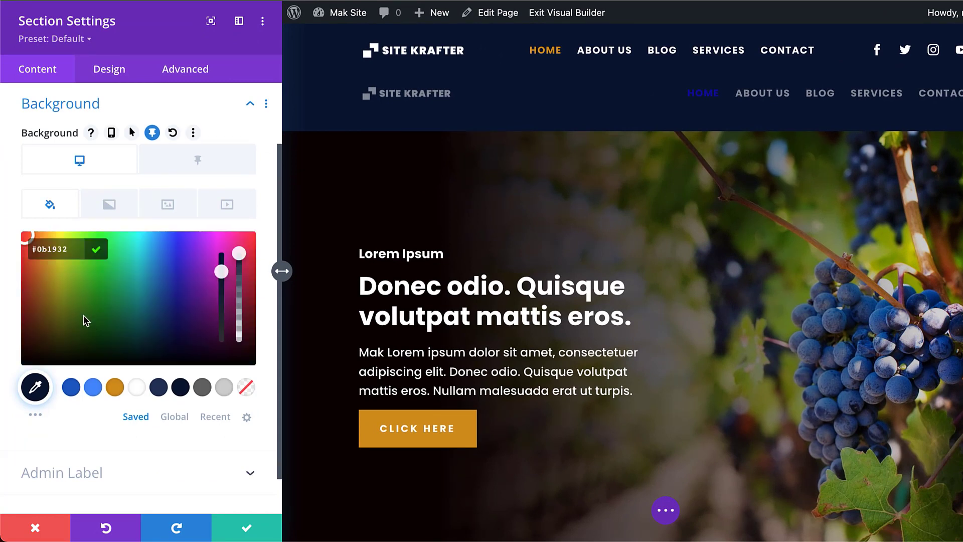
pyautogui.moveTo(95, 335)
pyautogui.mouseDown()
pyautogui.moveTo(44, 318)
pyautogui.moveTo(62, 335)
pyautogui.mouseUp()
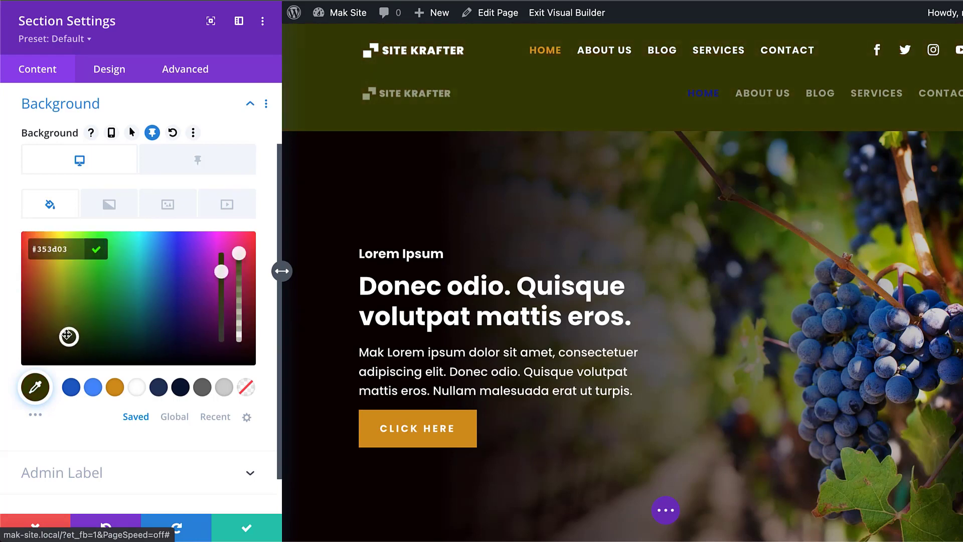
pyautogui.click(247, 530)
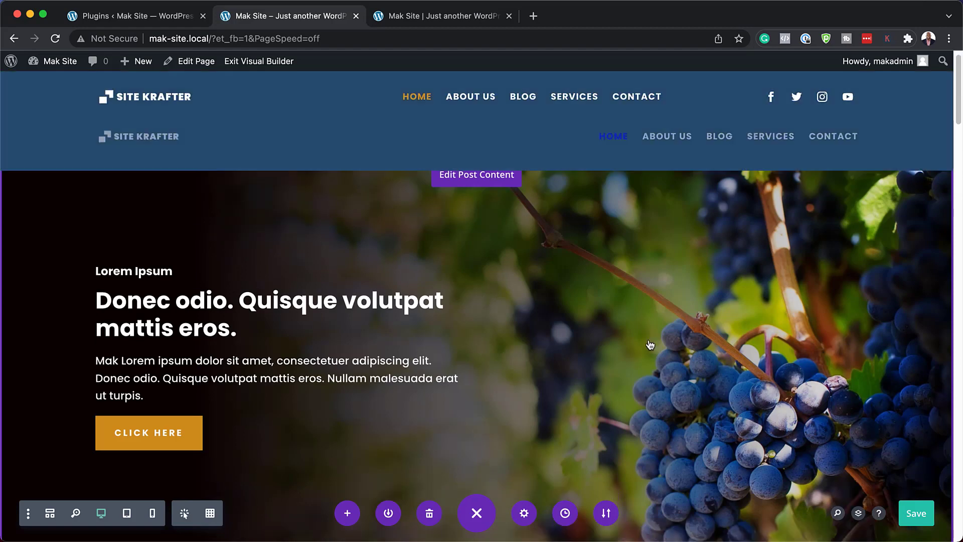
pyautogui.scroll(-2, 650, 344)
pyautogui.scroll(-3, 650, 344)
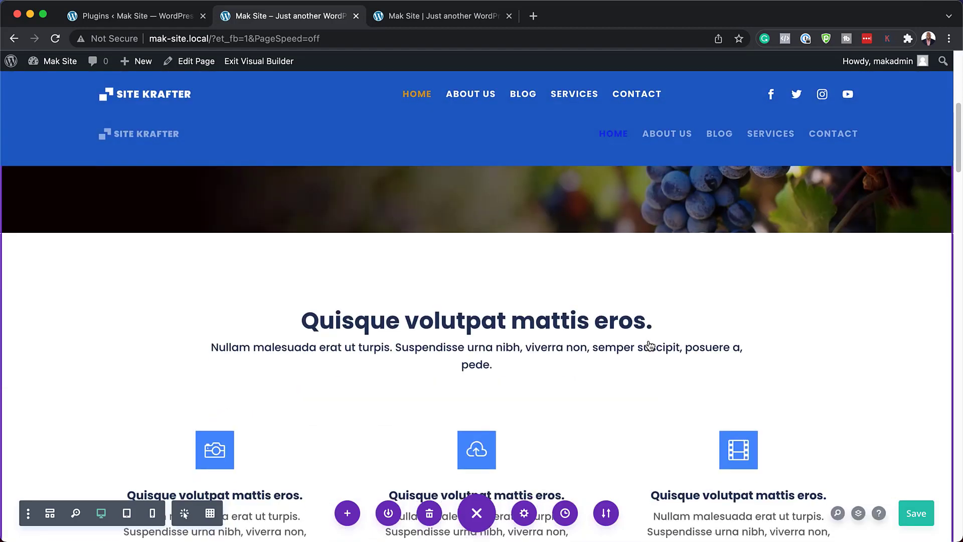
pyautogui.scroll(-3, 650, 344)
pyautogui.scroll(-3, 650, 345)
pyautogui.scroll(-2, 650, 344)
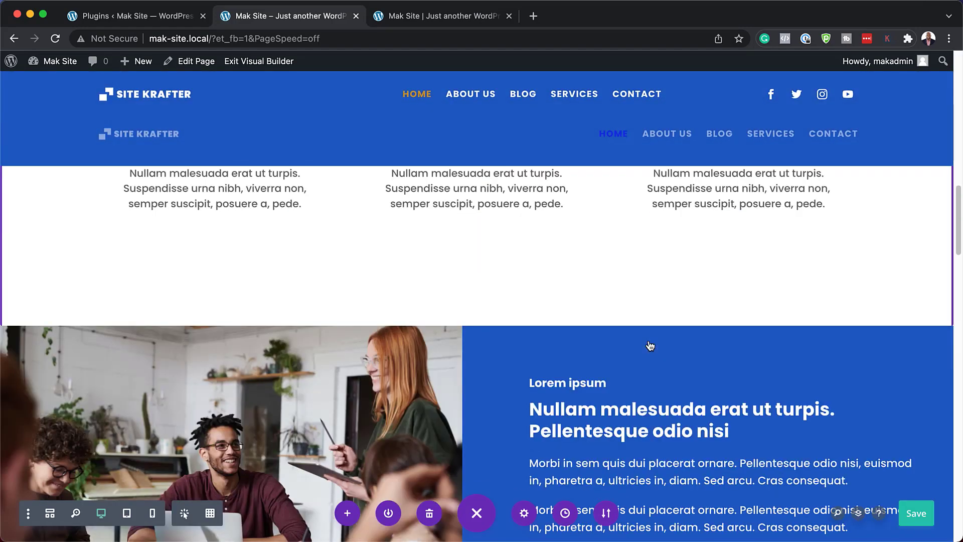
# Step: Exit the Visual Builder to view the live site
pyautogui.click(277, 66)
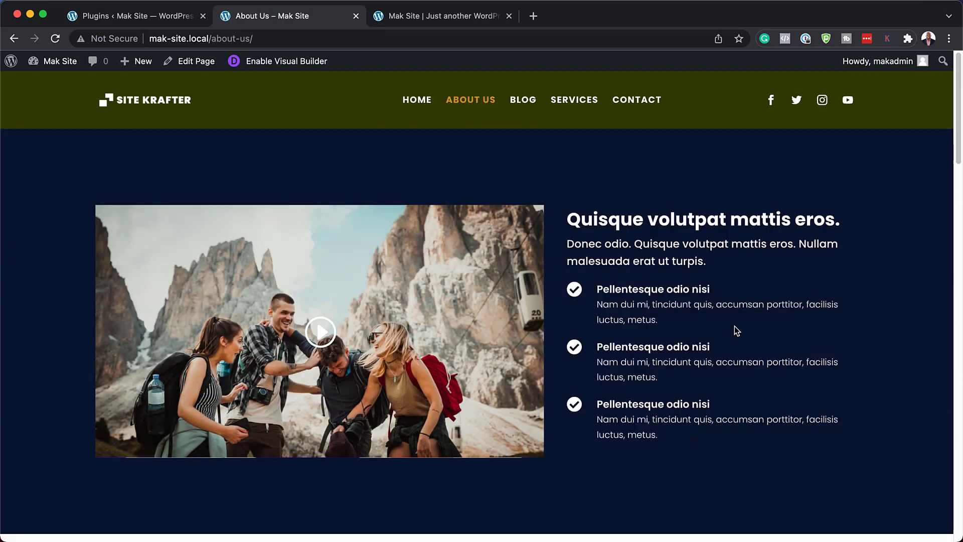
pyautogui.scroll(-1, 774, 316)
pyautogui.scroll(-3, 817, 304)
pyautogui.scroll(-4, 817, 305)
pyautogui.scroll(-4, 817, 305)
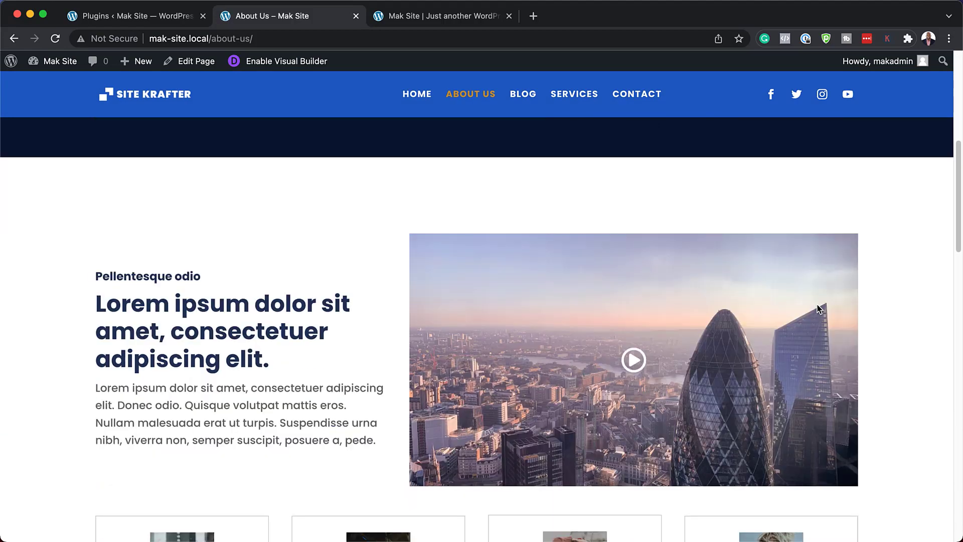
pyautogui.scroll(-3, 818, 308)
pyautogui.scroll(-1, 819, 310)
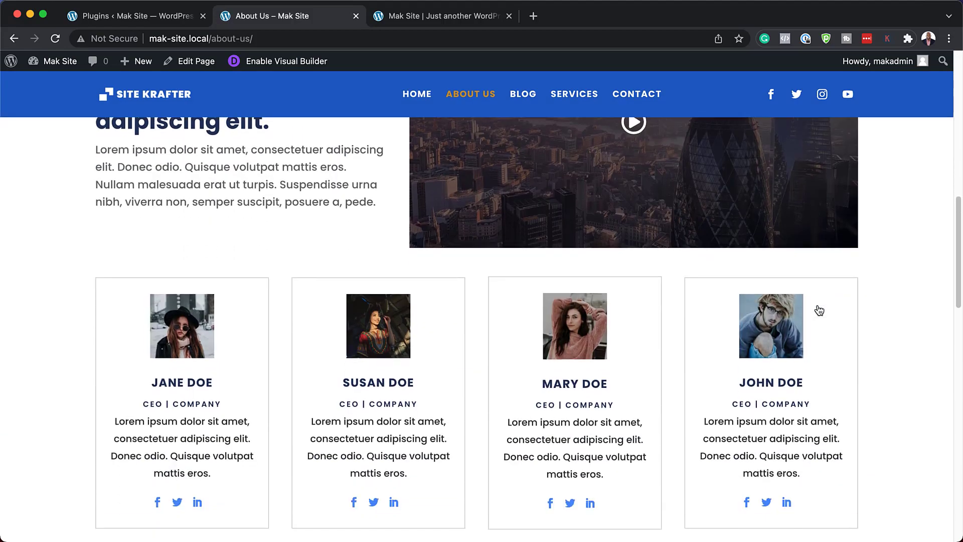
pyautogui.scroll(-1, 818, 310)
pyautogui.scroll(-2, 819, 308)
pyautogui.scroll(-3, 818, 308)
pyautogui.scroll(-3, 819, 308)
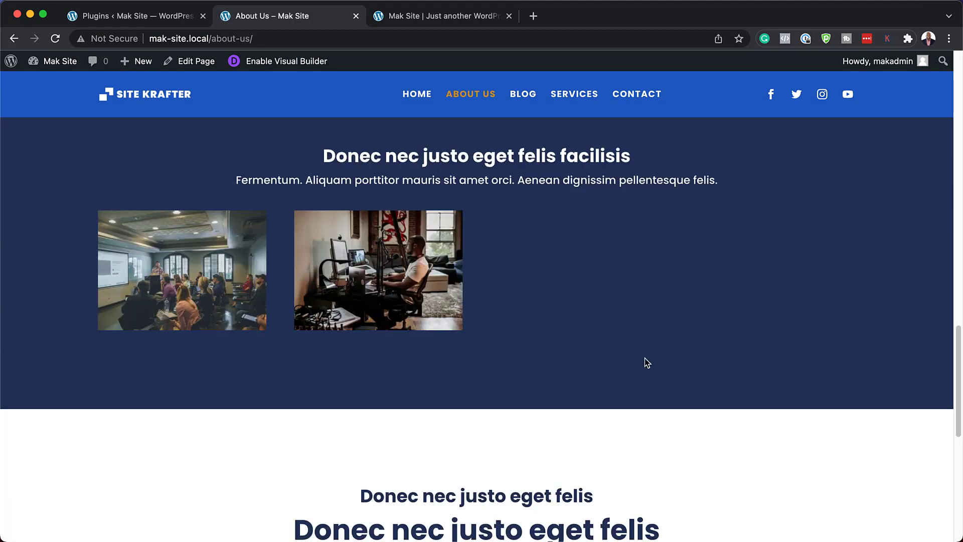
pyautogui.scroll(-1, 645, 361)
pyautogui.scroll(-2, 645, 358)
pyautogui.scroll(-1, 644, 358)
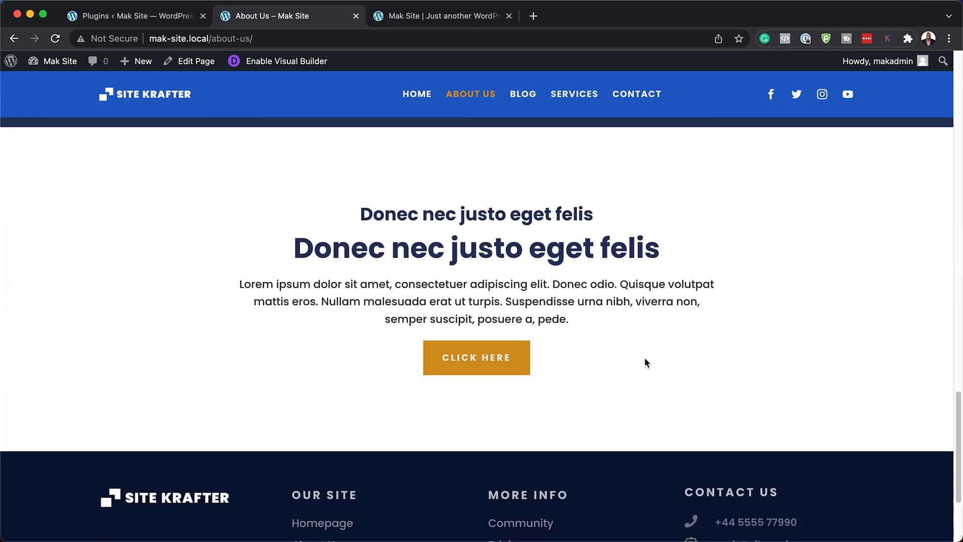
pyautogui.scroll(-1, 644, 358)
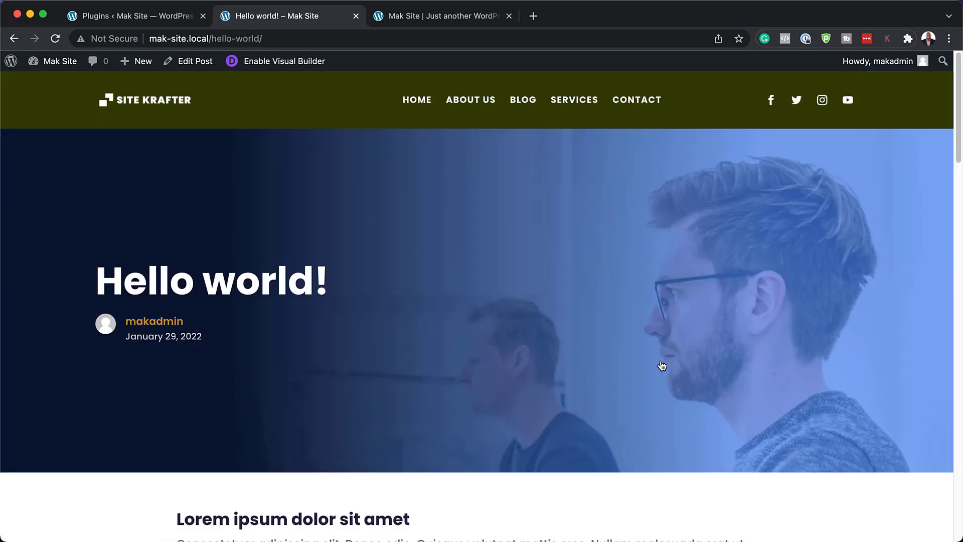
pyautogui.scroll(-1, 673, 361)
pyautogui.scroll(-2, 673, 362)
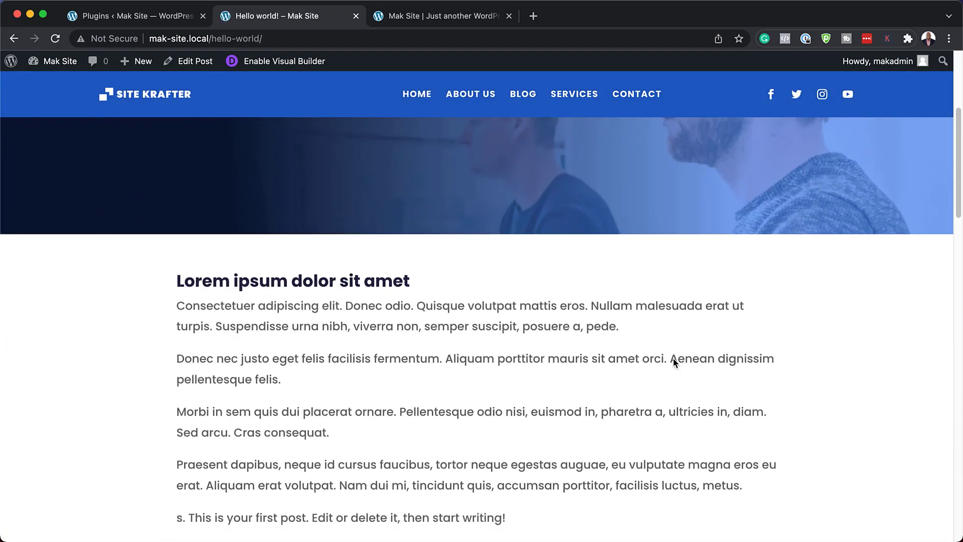
pyautogui.scroll(-1, 673, 359)
pyautogui.scroll(-2, 673, 358)
pyautogui.scroll(-2, 673, 358)
pyautogui.scroll(-1, 674, 358)
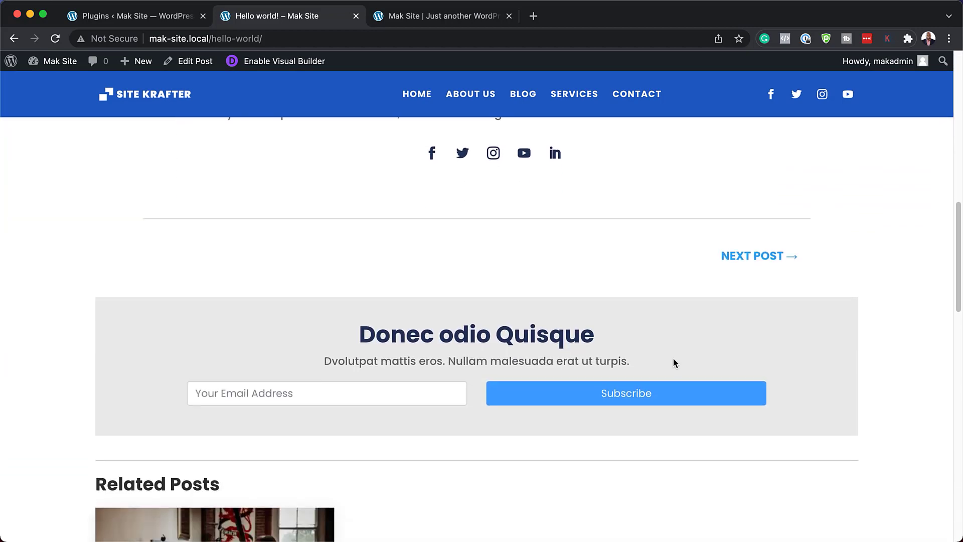
pyautogui.scroll(-2, 673, 358)
pyautogui.scroll(-1, 673, 362)
pyautogui.scroll(-2, 673, 360)
pyautogui.scroll(-1, 673, 359)
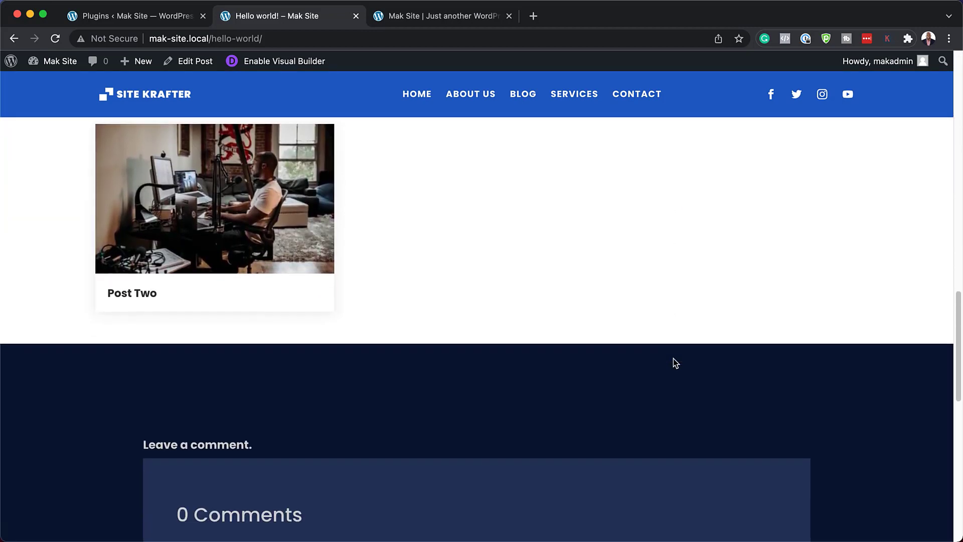
pyautogui.scroll(-2, 672, 359)
pyautogui.scroll(-2, 674, 360)
pyautogui.scroll(-2, 673, 362)
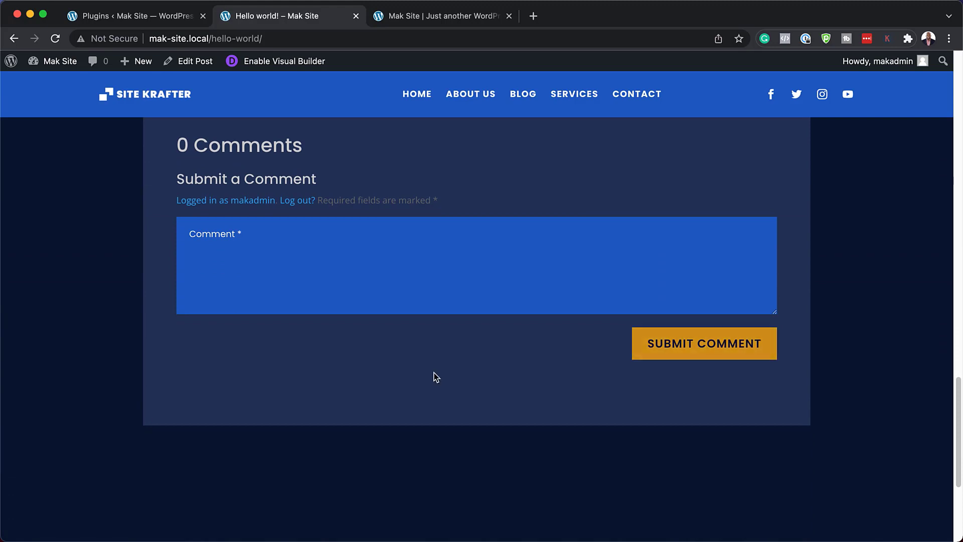
pyautogui.scroll(-1, 431, 372)
pyautogui.scroll(-3, 432, 375)
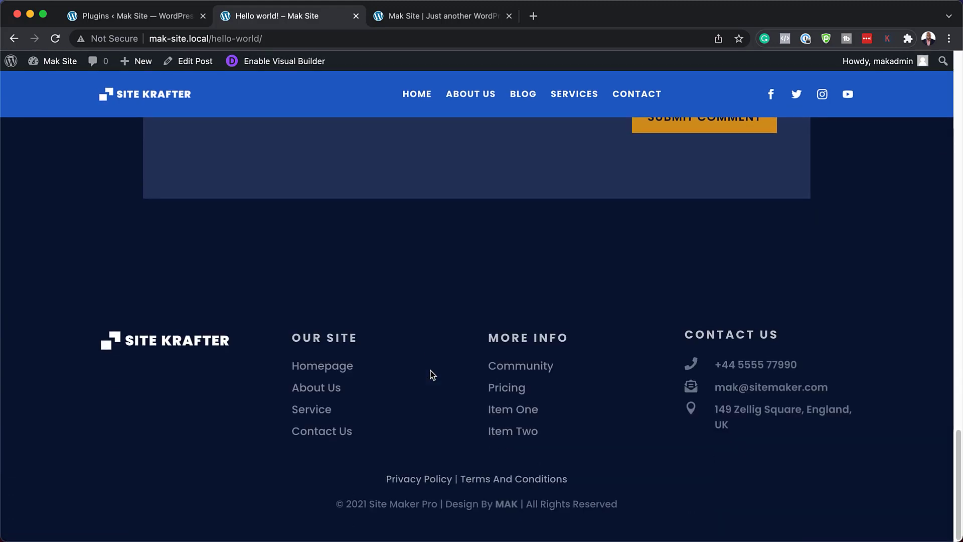